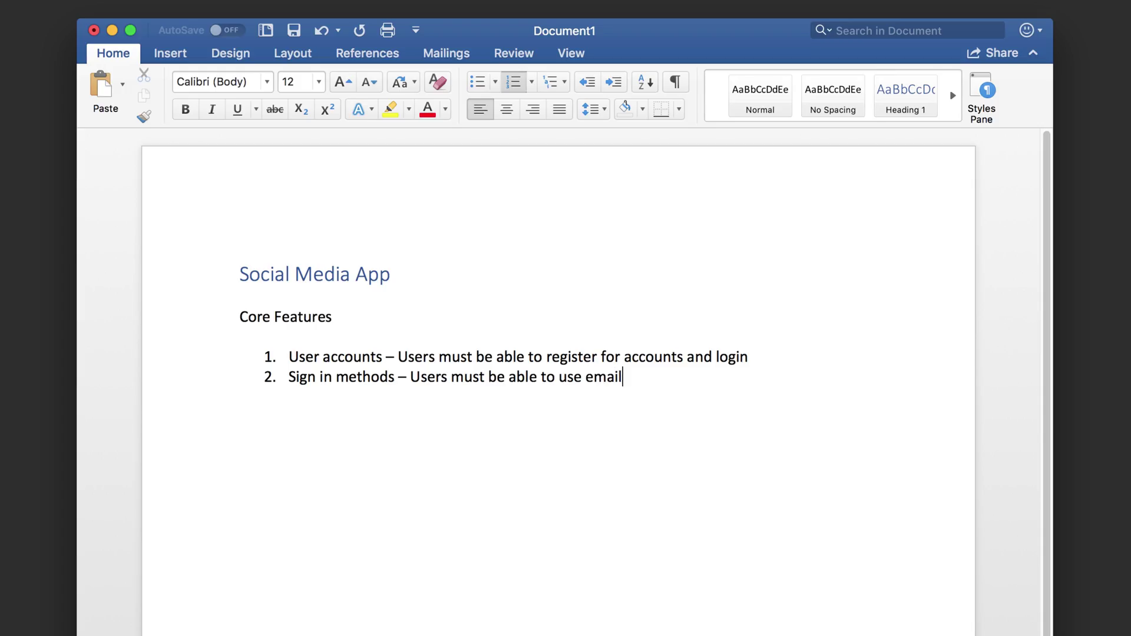
Finish item 2 and add a Second Phase Features heading with a Twitter/Facebook/Google Plus Social Sign in item
{"action": "type", "text": "/password to"}
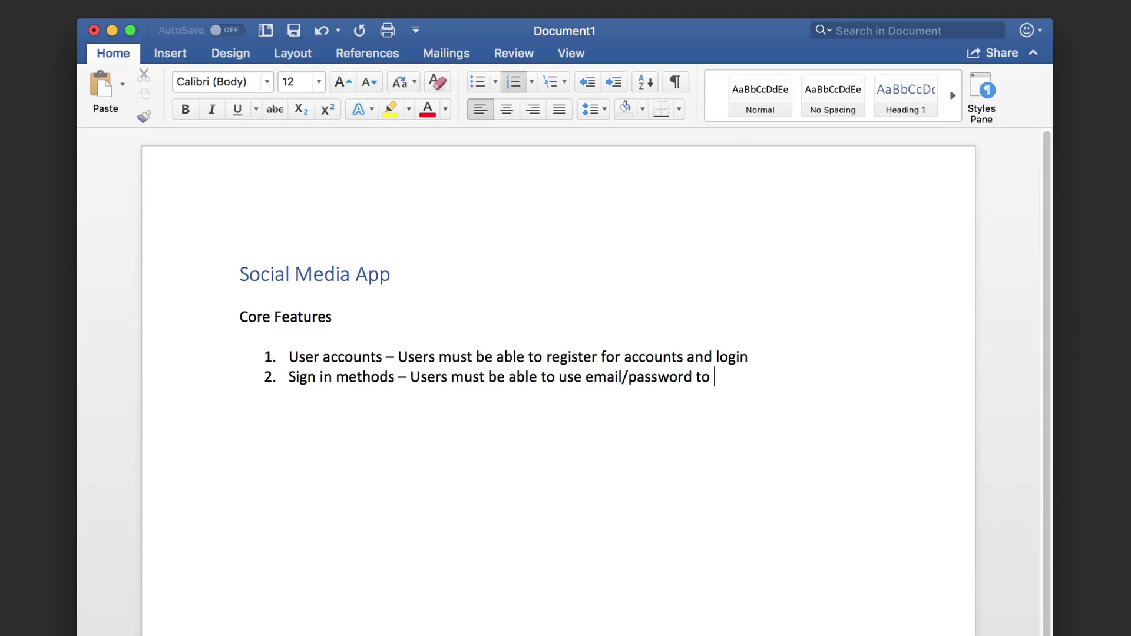
{"action": "type", "text": " create accounts"}
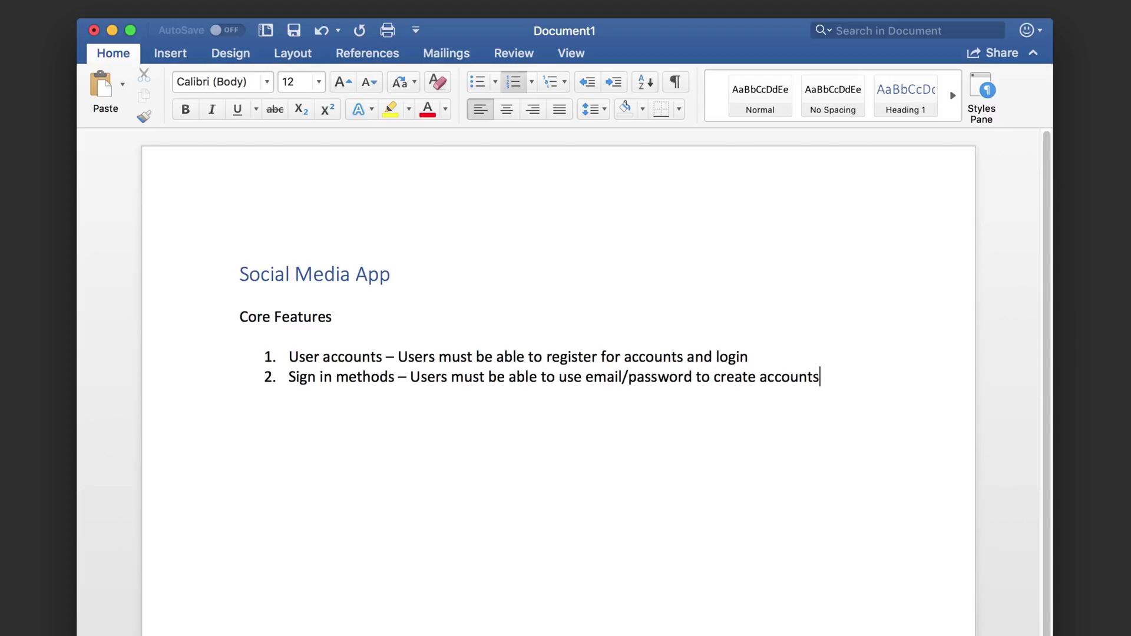
{"action": "key", "text": "Return"}
{"action": "key", "text": "Return"}
{"action": "type", "text": "N"}
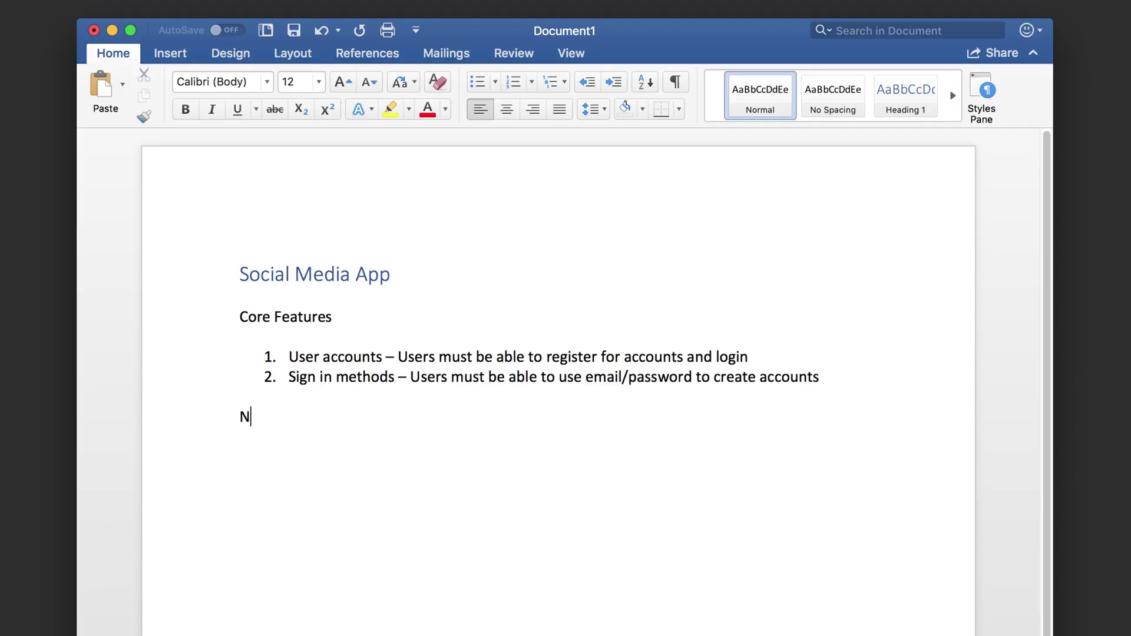
{"action": "key", "text": "BackSpace"}
{"action": "type", "text": "Second Phase Feature"}
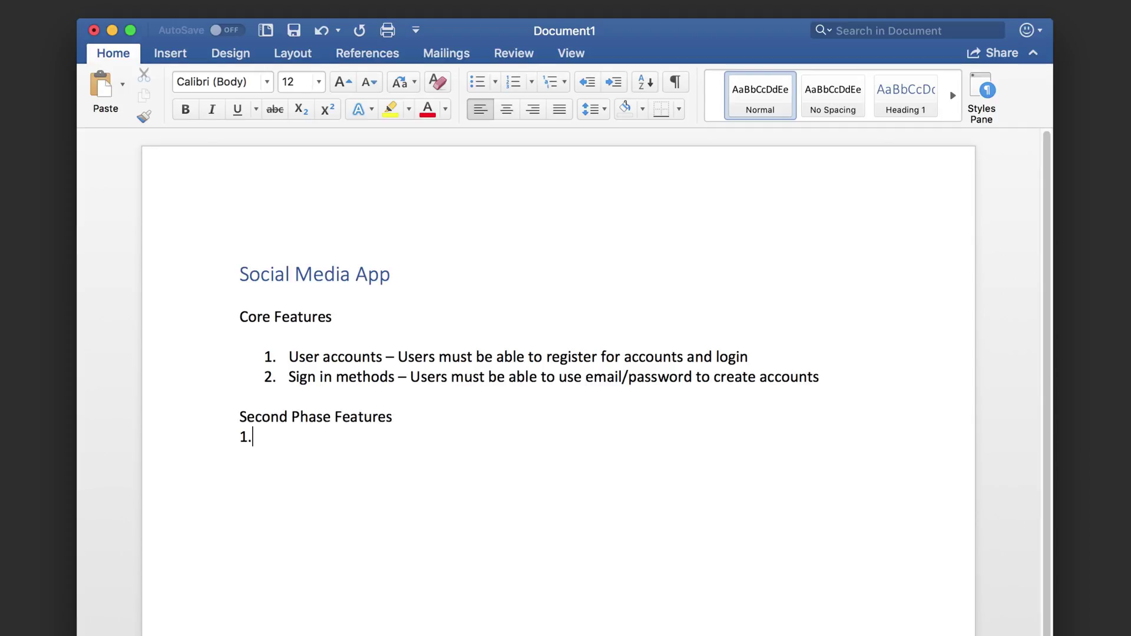
{"action": "type", "text": " Social S"}
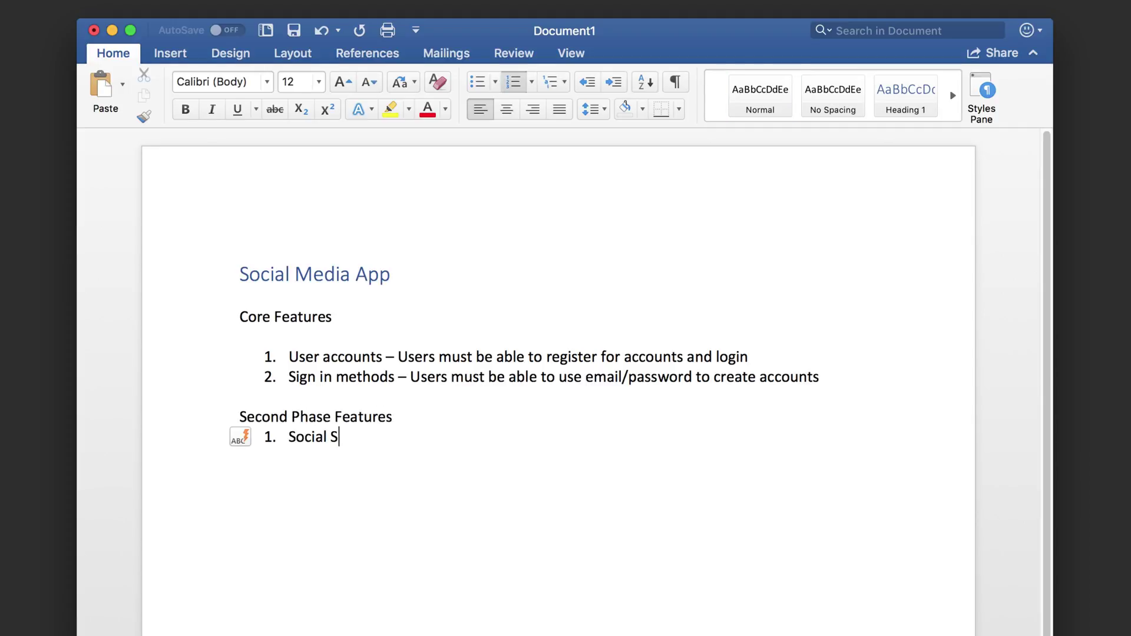
{"action": "type", "text": "ign "}
{"action": "type", "text": "in - Users can use Twitter, Fac"}
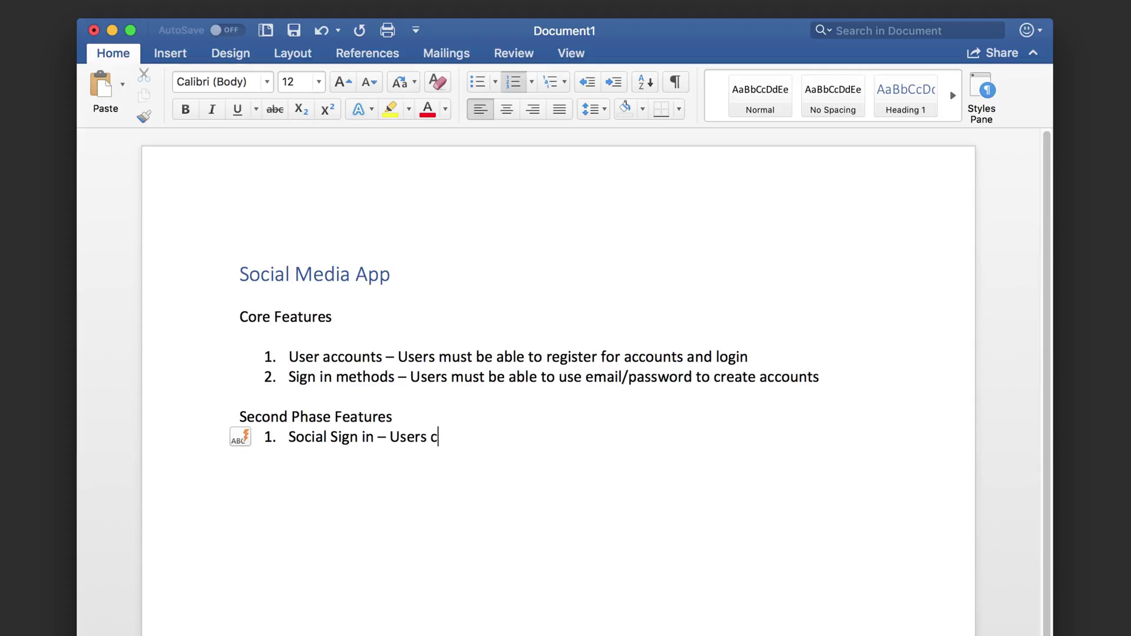
{"action": "type", "text": "eb"}
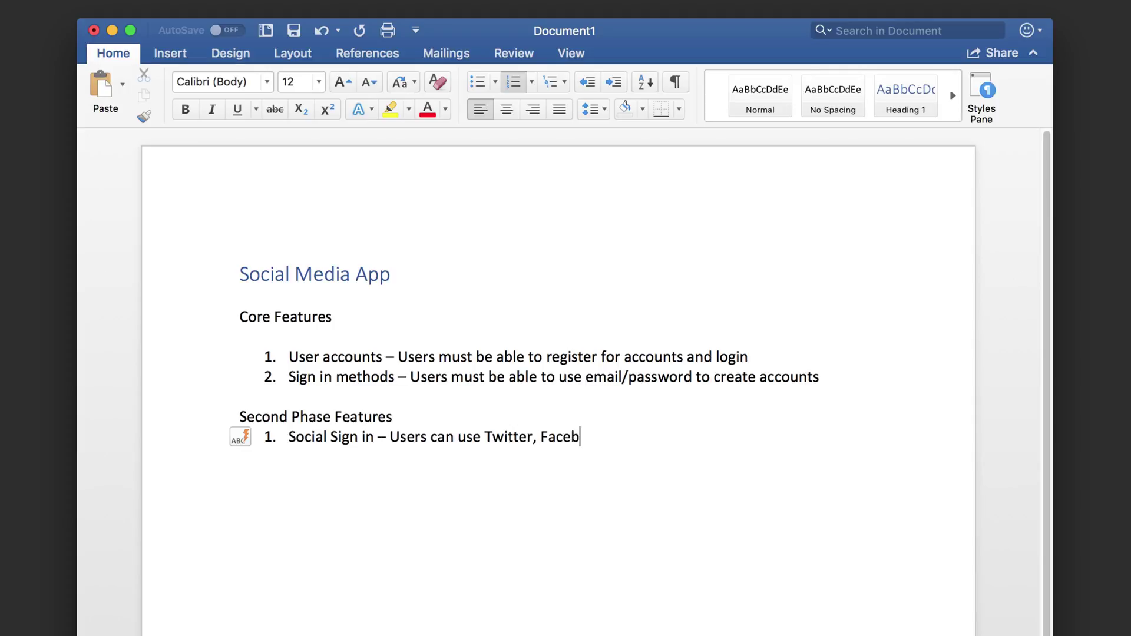
{"action": "type", "text": "ook and Google "}
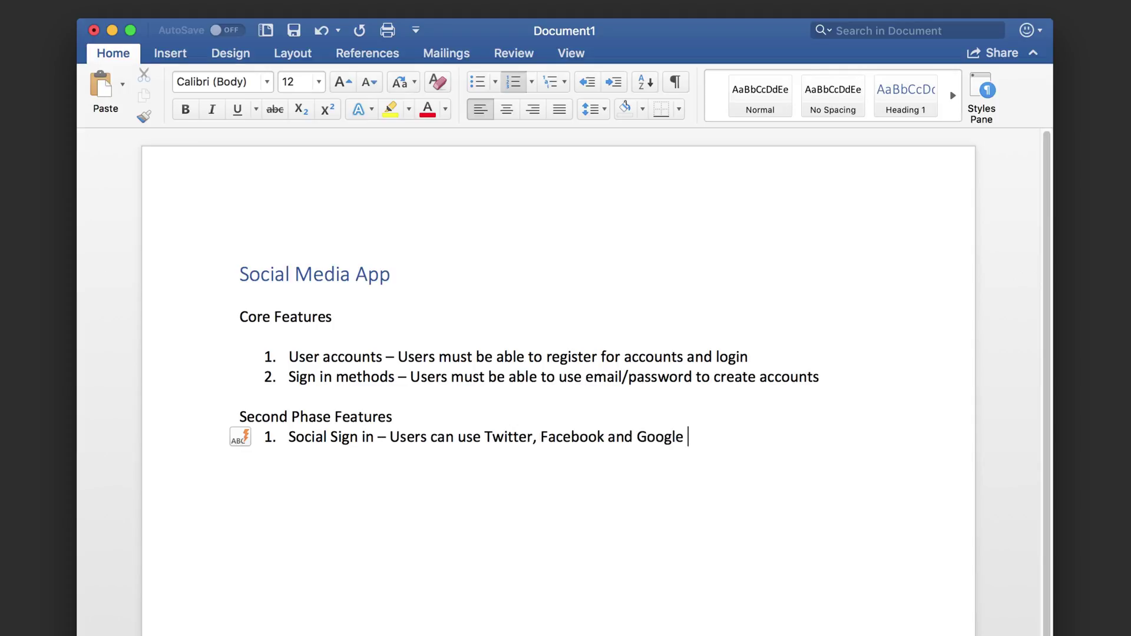
{"action": "type", "text": "Plus to login"}
Add item 3, User profiles, describing a profile with bio and likes/dislikes
{"action": "left_click", "coordinate": [240, 396]}
{"action": "key", "text": "Up"}
{"action": "key", "text": "Return"}
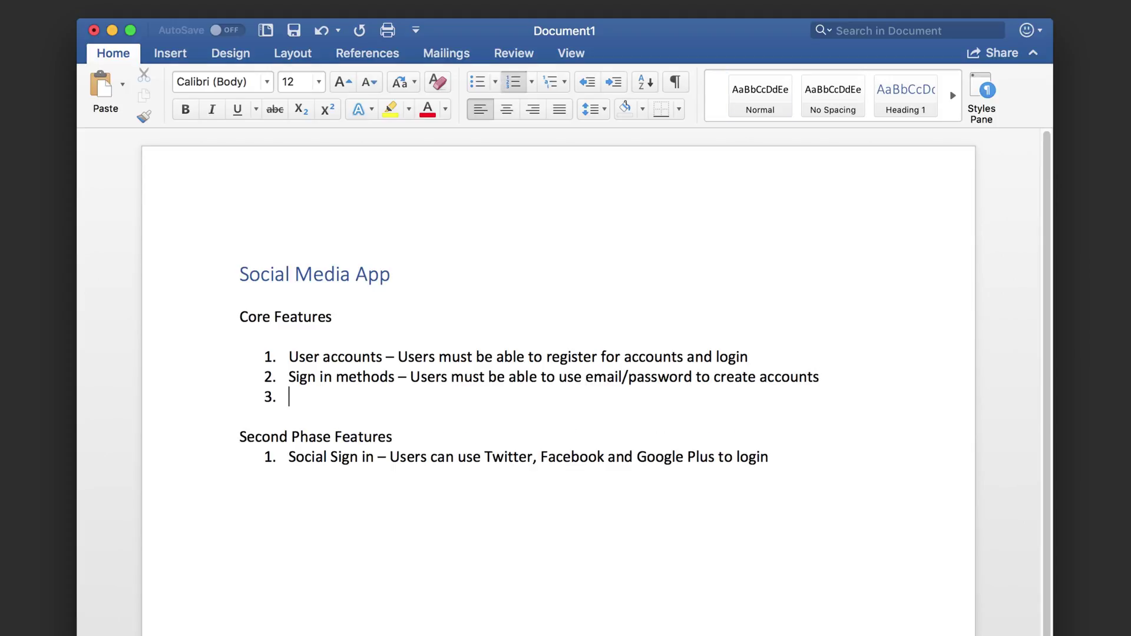
{"action": "type", "text": "User profiles -"}
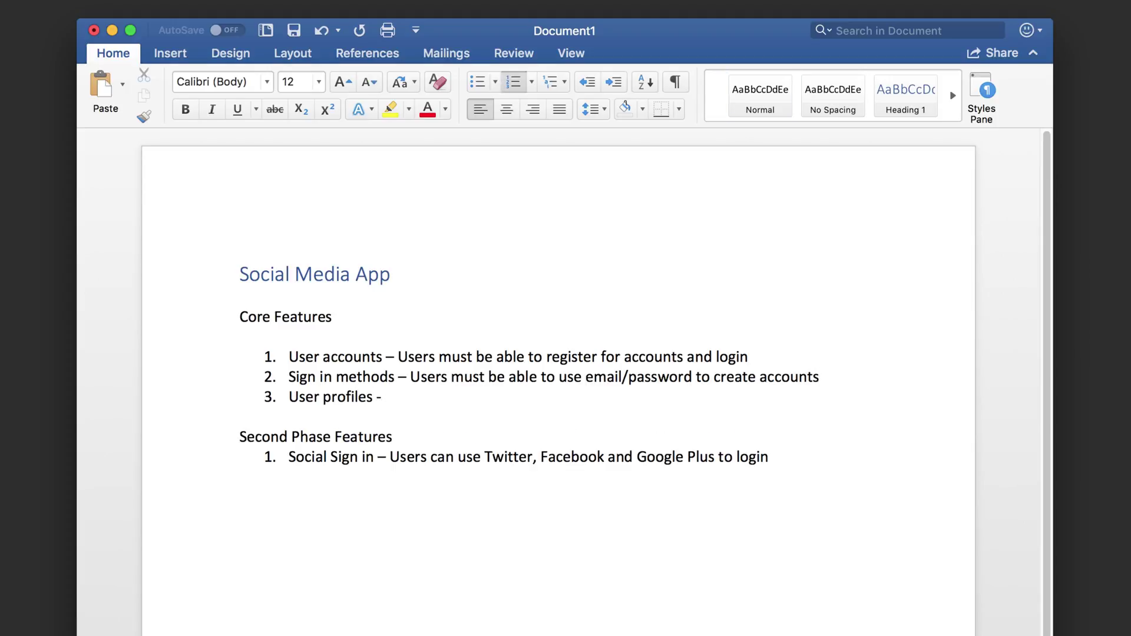
{"action": "type", "text": " Users must be able to fill o"}
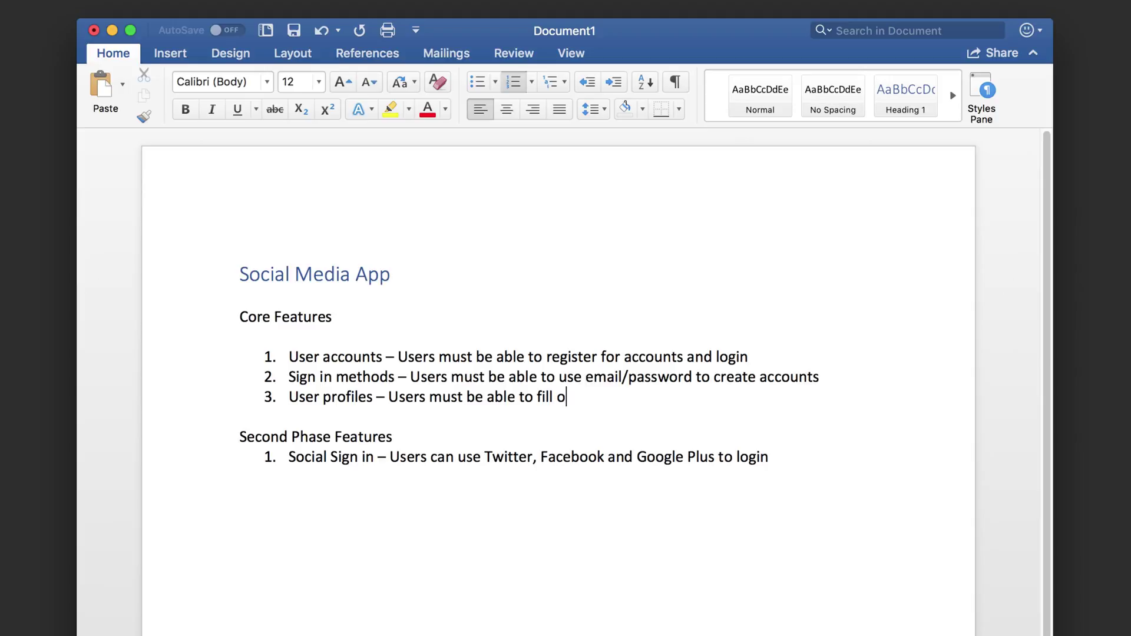
{"action": "type", "text": "ut a profile for themse"}
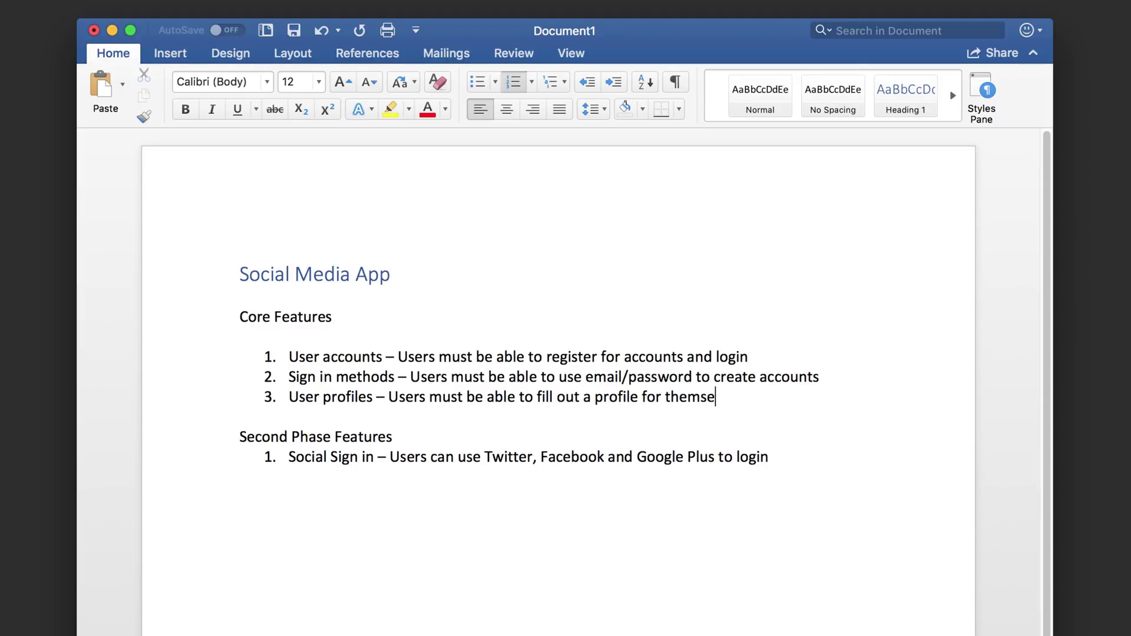
{"action": "type", "text": "lves. This profile contains "}
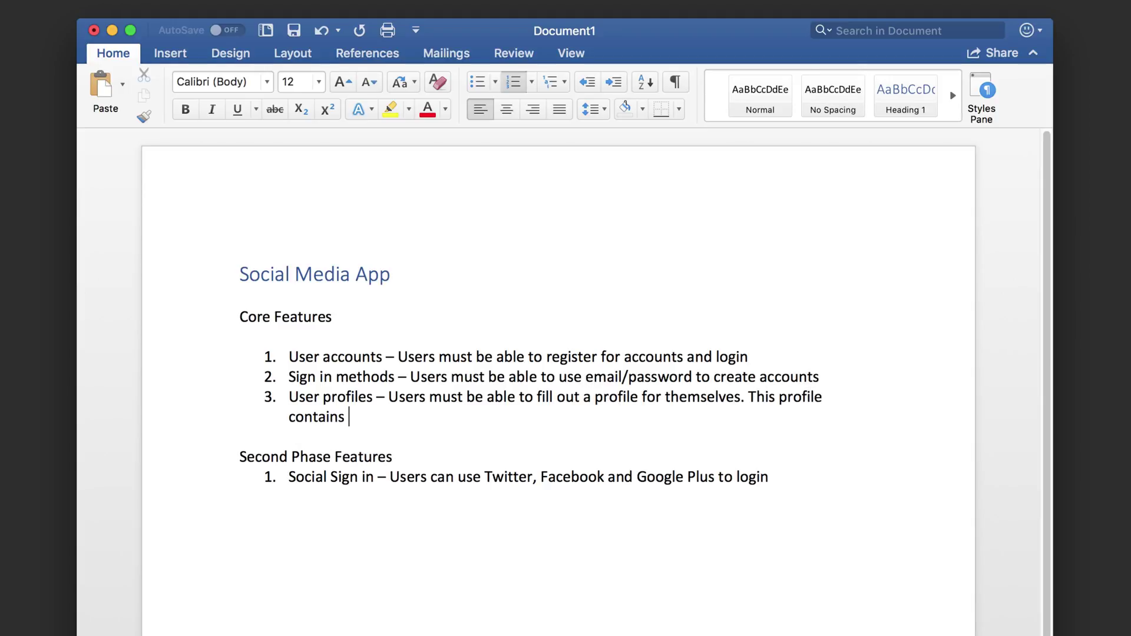
{"action": "type", "text": "a photo, we"}
{"action": "key", "text": "BackSpace"}
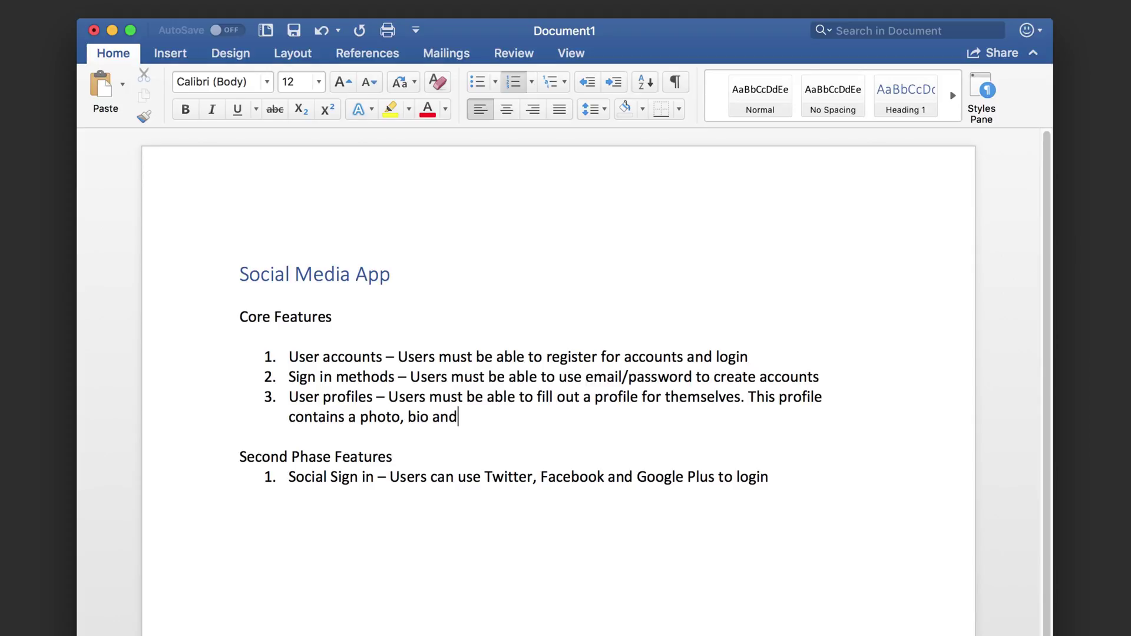
{"action": "type", "text": "io and likes/dislikes."}
Add item 4 on text Posting to a shared wall and begin item 5, Feed
{"action": "key", "text": "Return"}
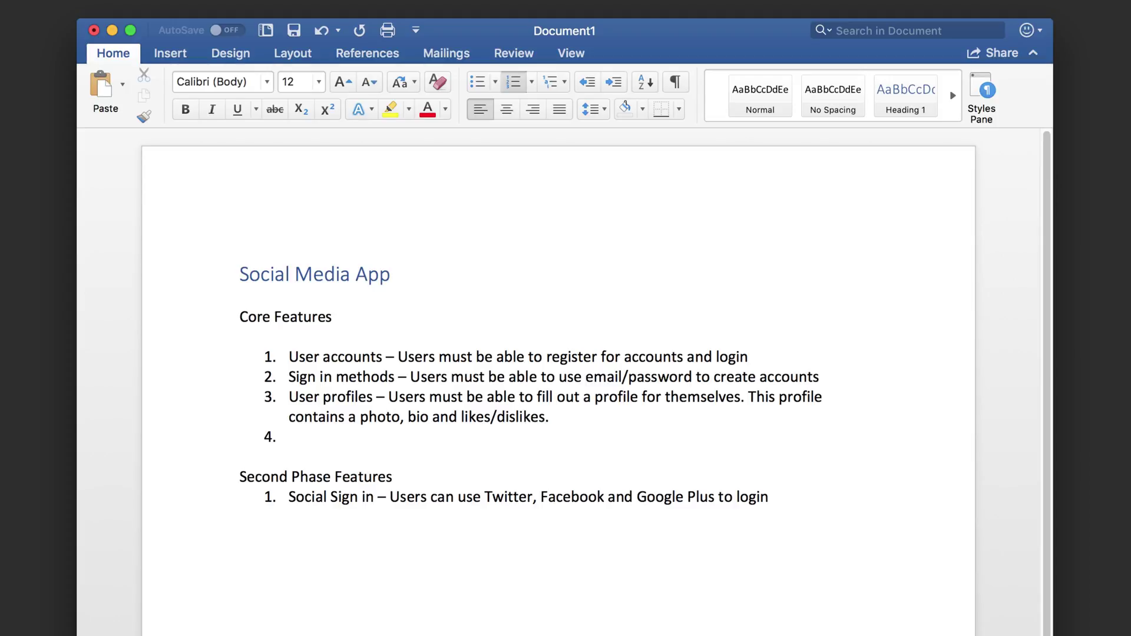
{"action": "type", "text": "Posting - Users can create a new t"}
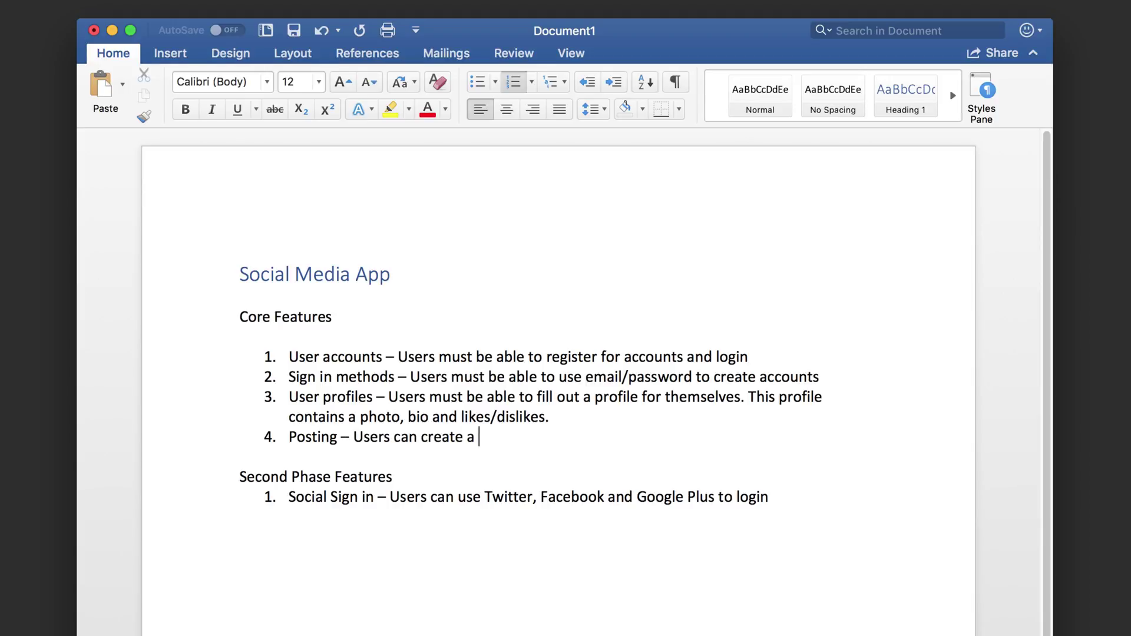
{"action": "type", "text": "ext post "}
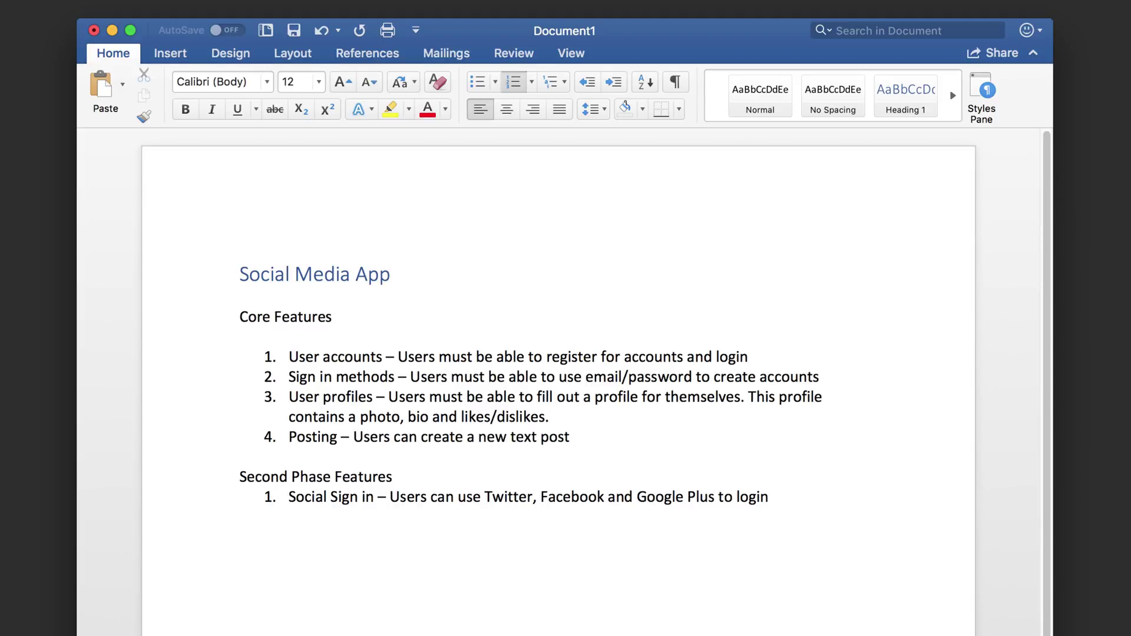
{"action": "type", "text": "and post it to a "}
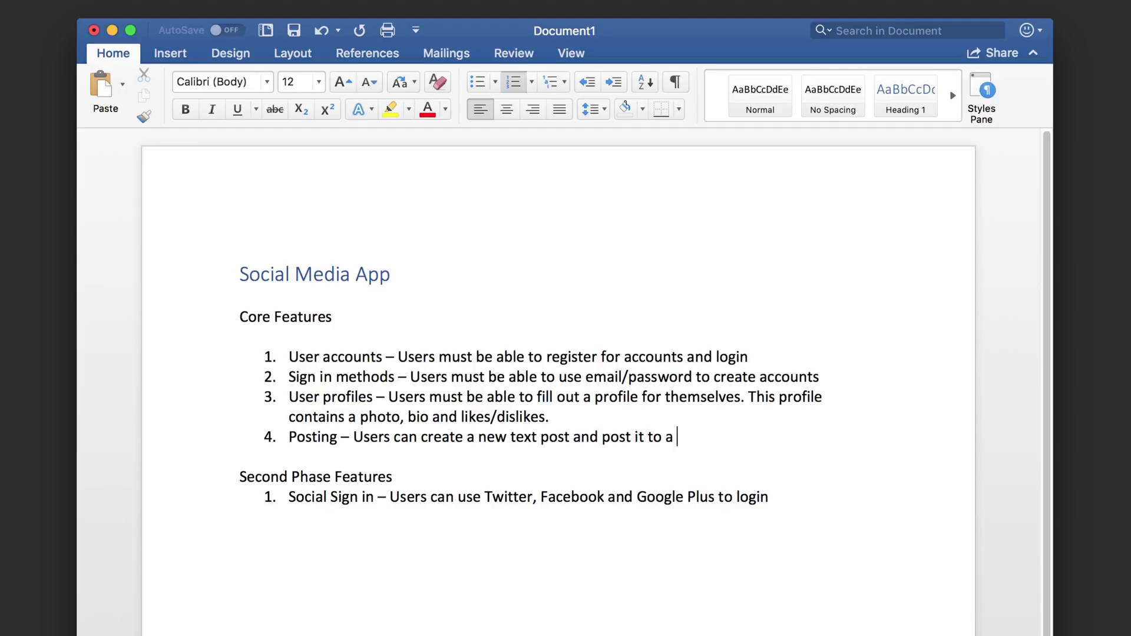
{"action": "type", "text": "wall where eve"}
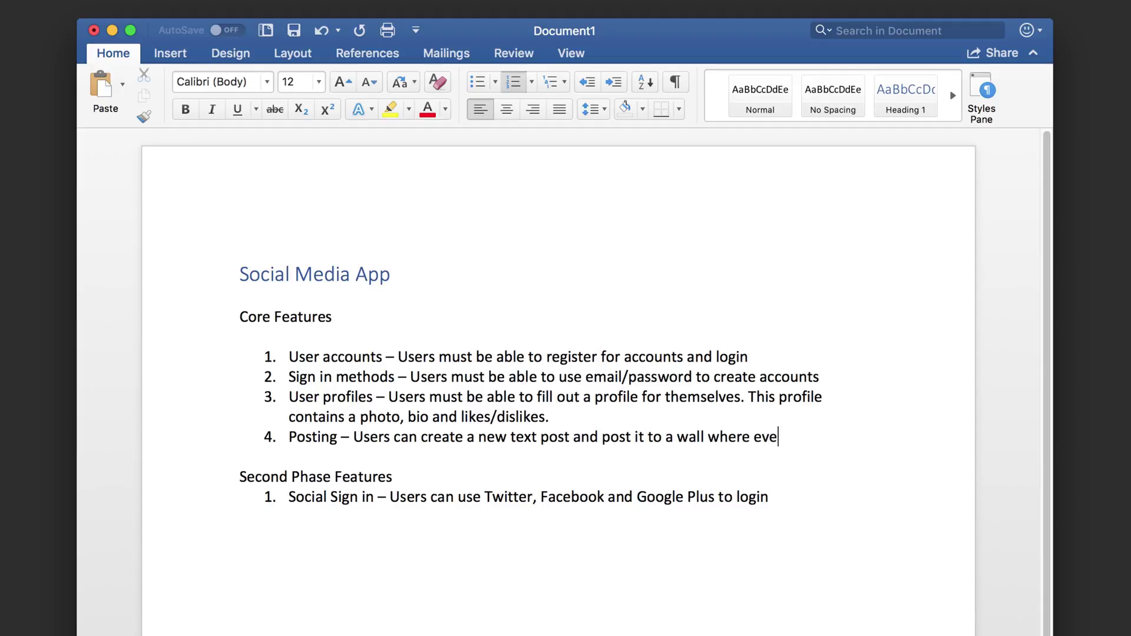
{"action": "type", "text": "ryone can see it. The text po"}
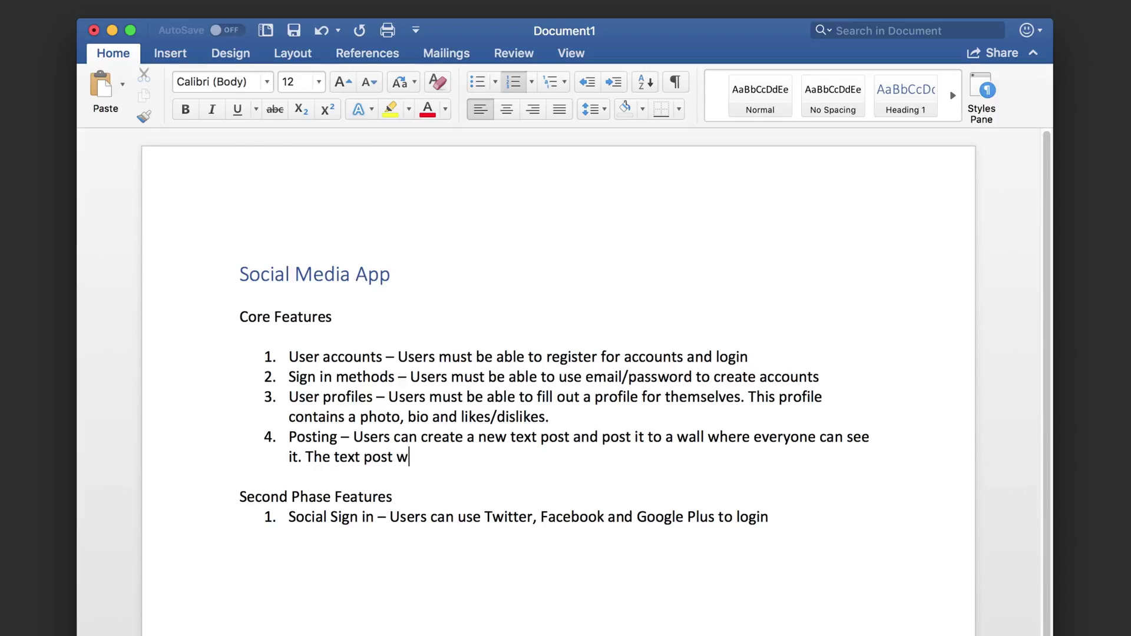
{"action": "type", "text": "st will allow 1 photo to be at"}
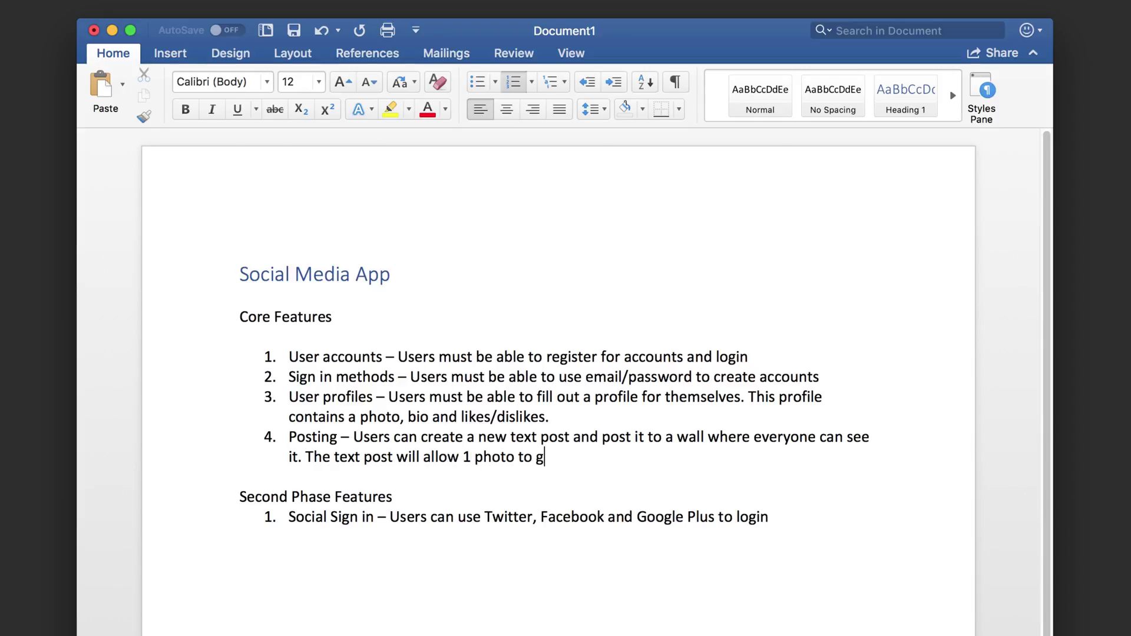
{"action": "type", "text": "tached. T"}
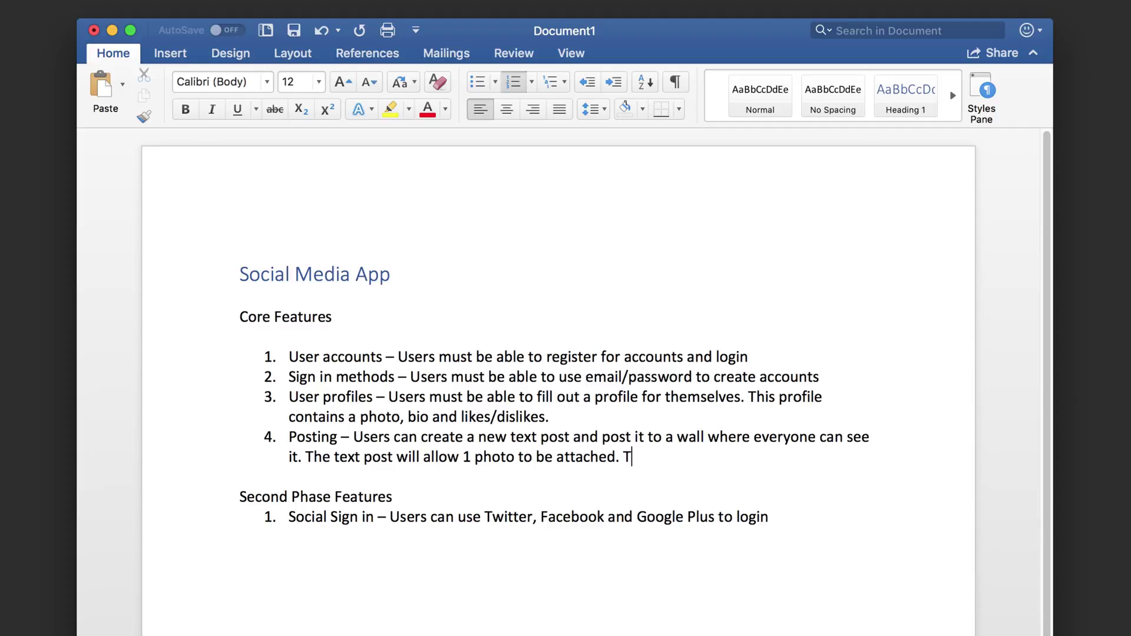
{"action": "type", "text": "he text can be bold, "}
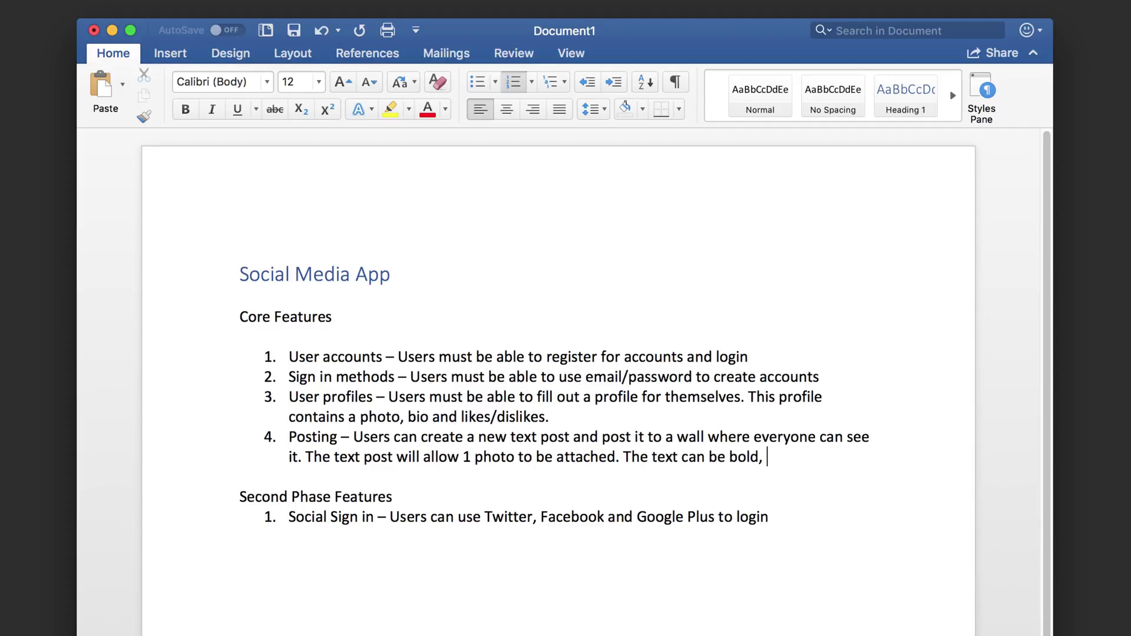
{"action": "type", "text": "italicized and und"}
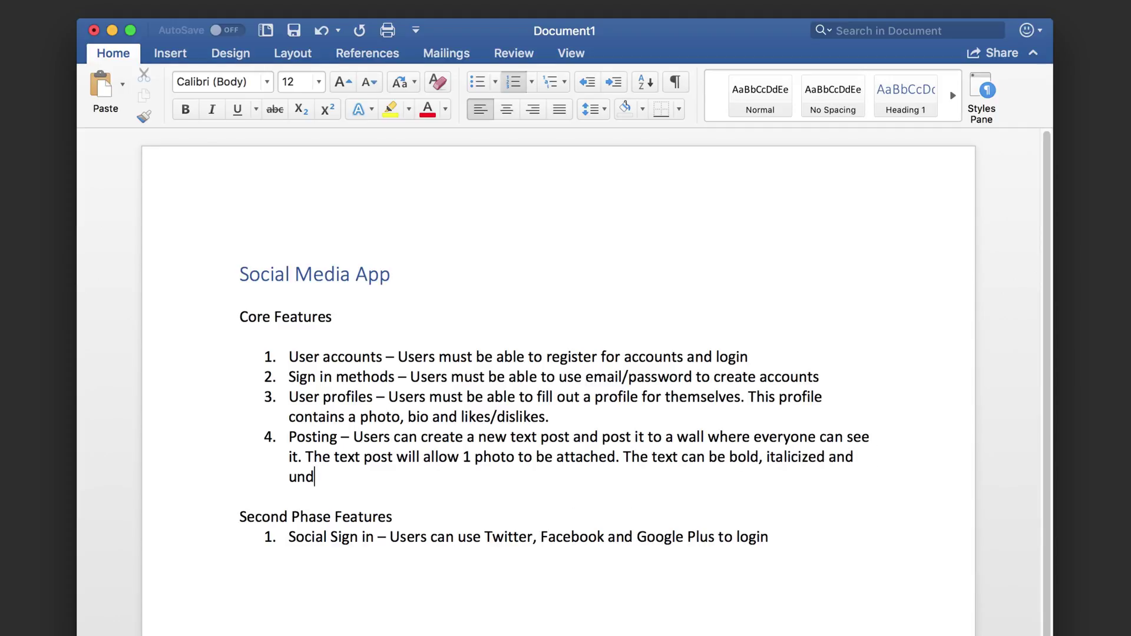
{"action": "type", "text": "erlined. No HTML allowed "}
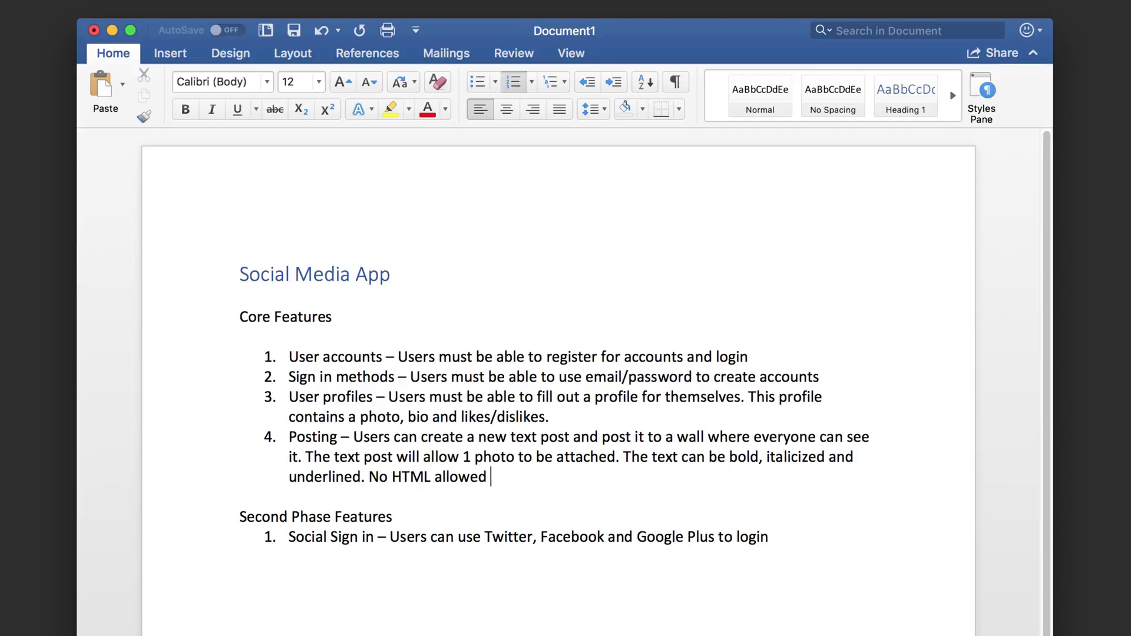
{"action": "type", "text": "in the text."}
{"action": "key", "text": "Return"}
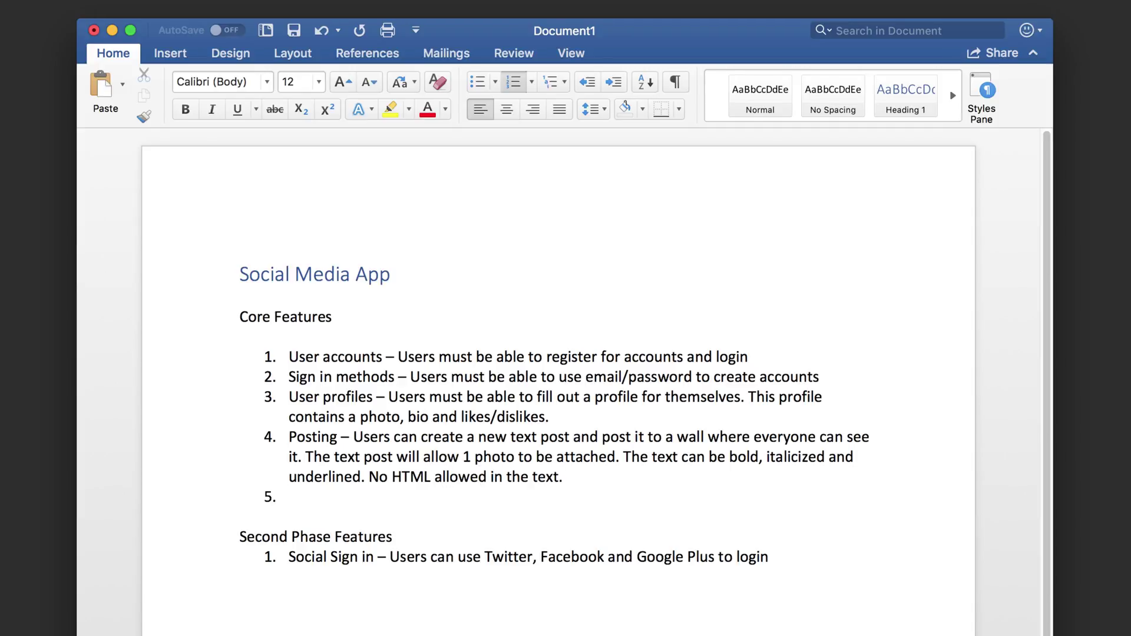
{"action": "type", "text": "Feed - The"}
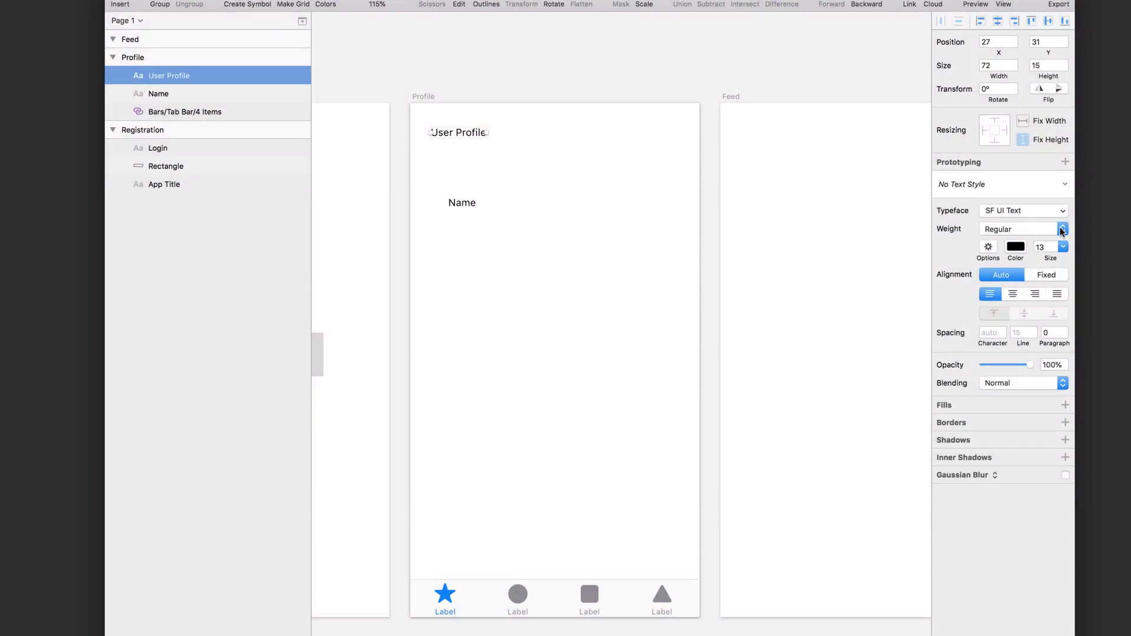
Make the User Profile title bold at size 30 and left-align it with Name
{"action": "left_click", "coordinate": [1060, 231]}
{"action": "left_click", "coordinate": [1017, 331]}
{"action": "double_click", "coordinate": [1050, 247]}
{"action": "type", "text": "50"}
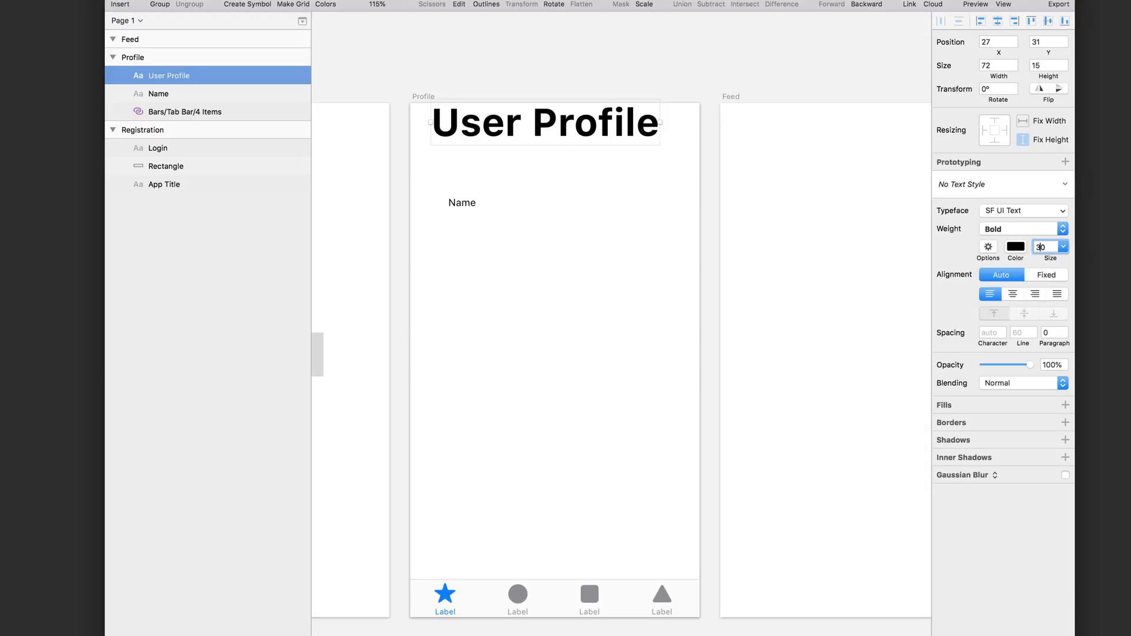
{"action": "key", "text": "Return"}
{"action": "mouse_move", "coordinate": [516, 141]}
{"action": "left_mouse_down"}
{"action": "mouse_move", "coordinate": [531, 145]}
{"action": "mouse_move", "coordinate": [514, 144]}
{"action": "left_mouse_up"}
{"action": "left_click_drag", "start_coordinate": [462, 203], "coordinate": [449, 197]}
Add a Bio label below Name in Regular weight at 13 pt
{"action": "left_click", "coordinate": [548, 207]}
{"action": "key", "text": "t"}
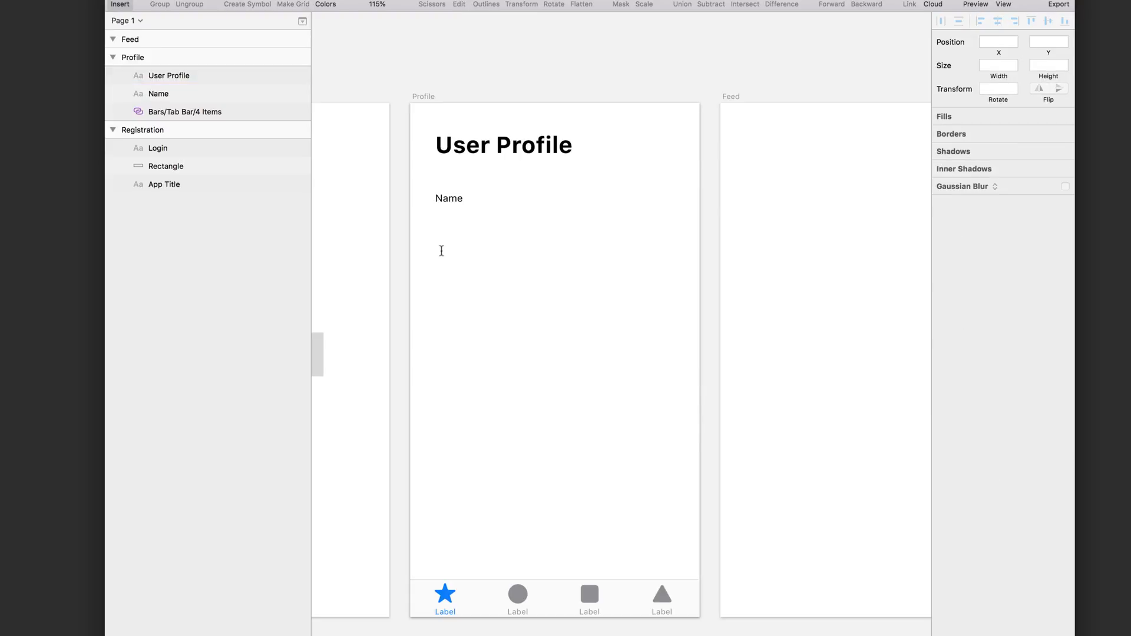
{"action": "left_click", "coordinate": [438, 243]}
{"action": "type", "text": "bio"}
{"action": "key", "text": "Escape"}
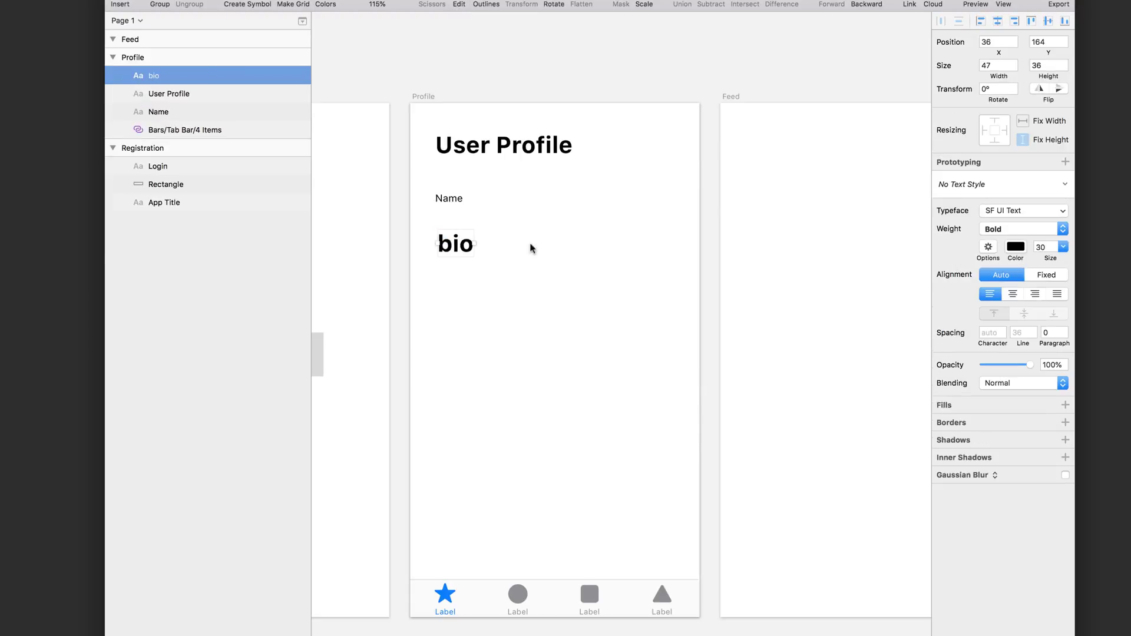
{"action": "left_click", "coordinate": [1044, 247]}
{"action": "type", "text": "13"}
{"action": "key", "text": "Return"}
{"action": "left_click", "coordinate": [1062, 228]}
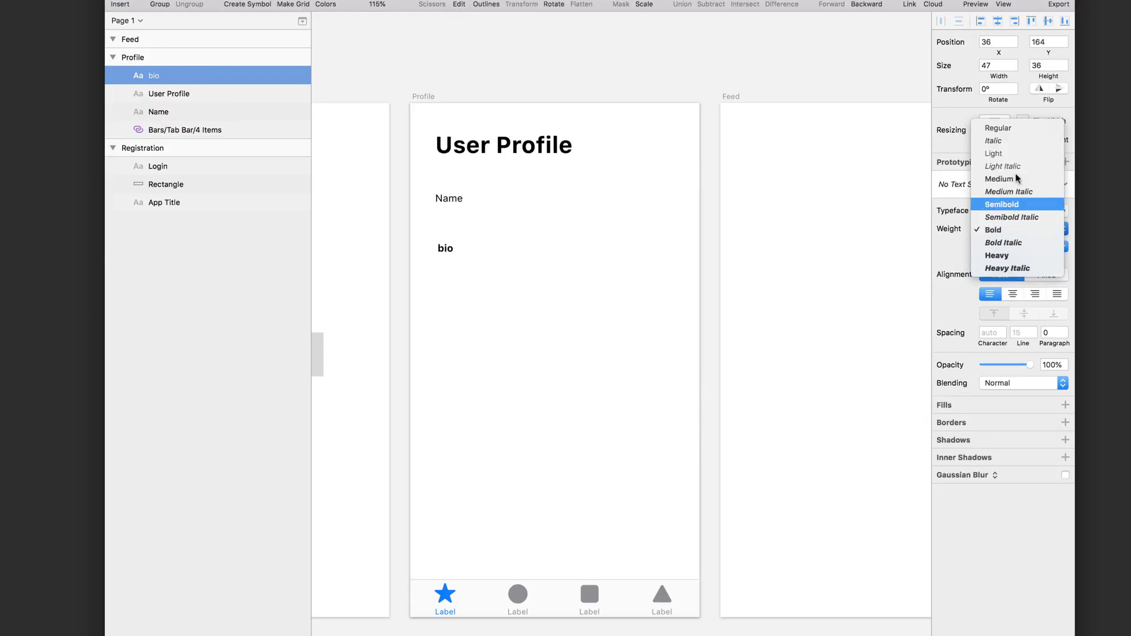
{"action": "left_click", "coordinate": [1001, 127]}
{"action": "double_click", "coordinate": [441, 245]}
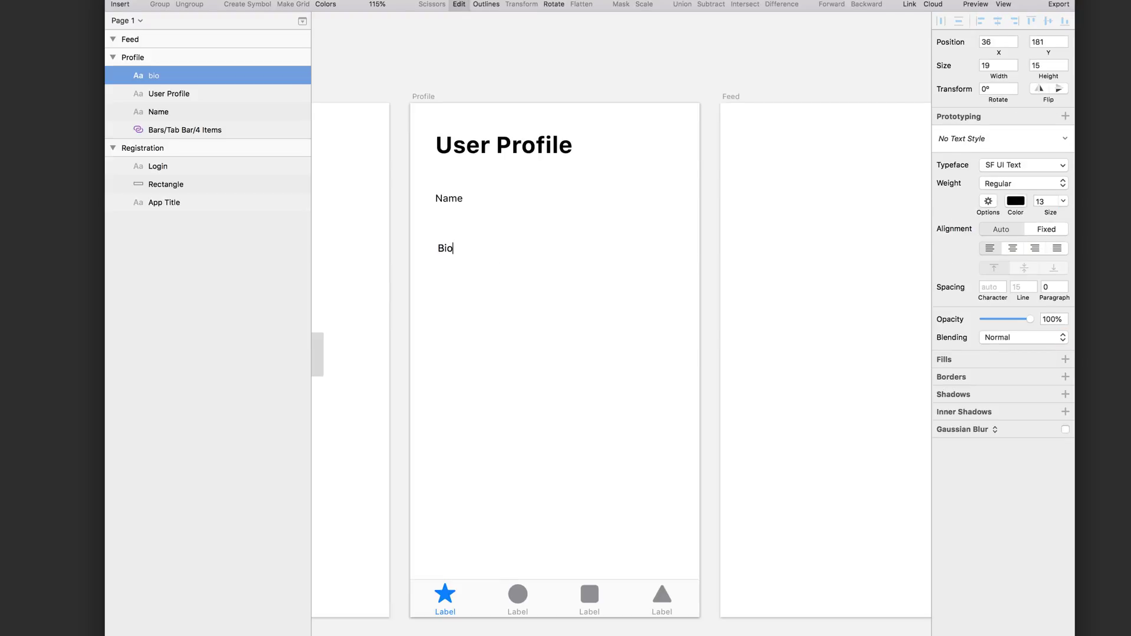
Align Bio with Name and duplicate it twice as Likes and Dislikes labels
{"action": "key", "text": "Escape"}
{"action": "left_click_drag", "start_coordinate": [444, 249], "coordinate": [454, 358]}
{"action": "left_click", "coordinate": [567, 330]}
{"action": "left_click", "coordinate": [442, 245]}
{"action": "double_click", "coordinate": [442, 300]}
{"action": "key", "text": "Escape"}
{"action": "double_click", "coordinate": [446, 366]}
{"action": "type", "text": "Dislikes"}
{"action": "key", "text": "Escape"}
Draw a rectangular input box beside Name and align it
{"action": "key", "text": "r"}
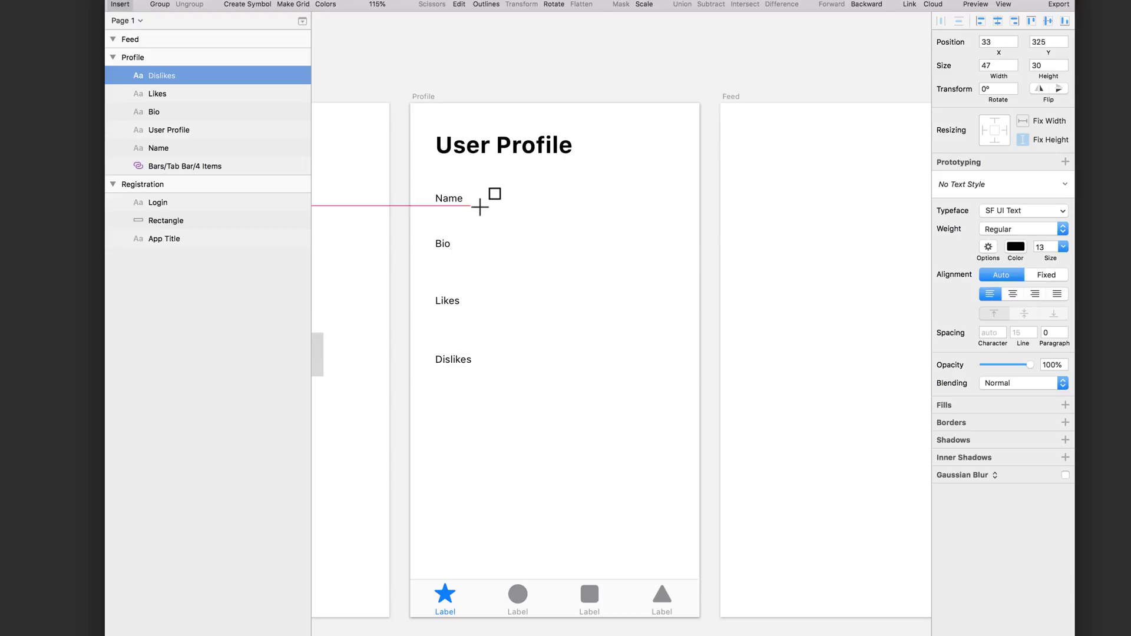
{"action": "left_click_drag", "start_coordinate": [483, 195], "coordinate": [668, 214]}
{"action": "left_click_drag", "start_coordinate": [588, 208], "coordinate": [560, 394]}
Remove the input box border and give Bio, Likes and Dislikes matching boxes
{"action": "left_click", "coordinate": [941, 361]}
{"action": "left_click", "coordinate": [439, 359], "text": "shift"}
{"action": "left_click", "coordinate": [570, 330]}
{"action": "left_click", "coordinate": [447, 300], "text": "shift"}
{"action": "left_click_drag", "start_coordinate": [553, 317], "coordinate": [554, 323]}
Draw two button rectangles side by side below Dislikes and resize them
{"action": "key", "text": "r"}
{"action": "mouse_move", "coordinate": [590, 486]}
{"action": "left_mouse_down"}
{"action": "mouse_move", "coordinate": [654, 517]}
{"action": "mouse_move", "coordinate": [671, 509]}
{"action": "mouse_move", "coordinate": [542, 502]}
{"action": "mouse_move", "coordinate": [584, 498]}
{"action": "left_mouse_up"}
{"action": "left_click", "coordinate": [548, 541]}
{"action": "left_click", "coordinate": [537, 502]}
{"action": "left_click", "coordinate": [596, 496]}
{"action": "left_click", "coordinate": [536, 497], "text": "shift"}
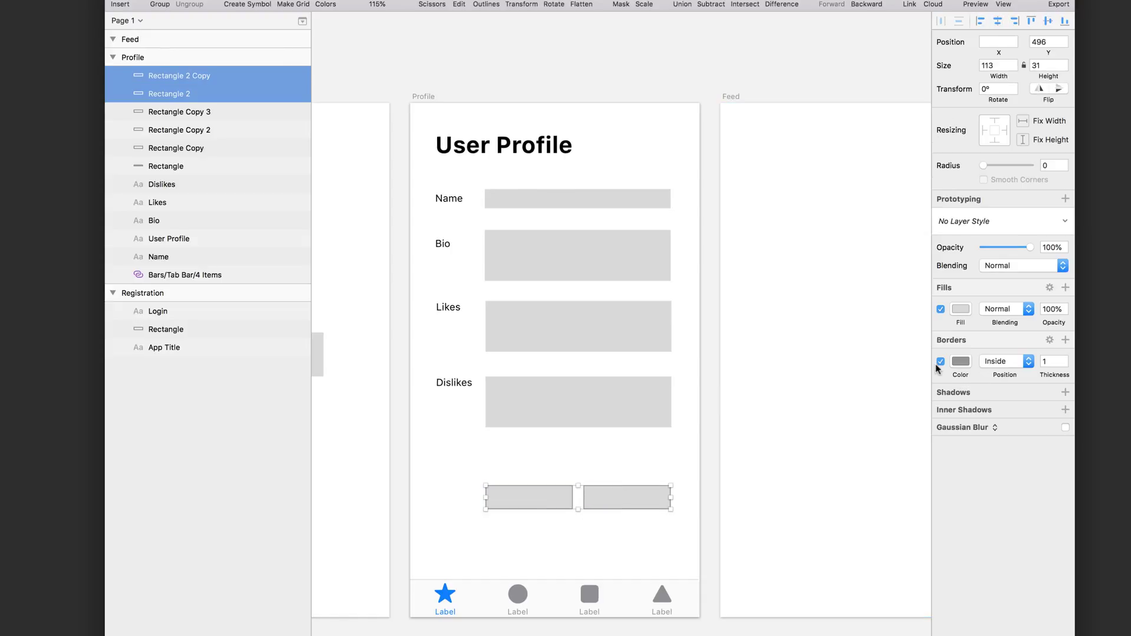
Label the right button Confirm and the left button Cancel, centred in each
{"action": "left_click", "coordinate": [654, 469]}
{"action": "key", "text": "t"}
{"action": "left_click", "coordinate": [602, 497]}
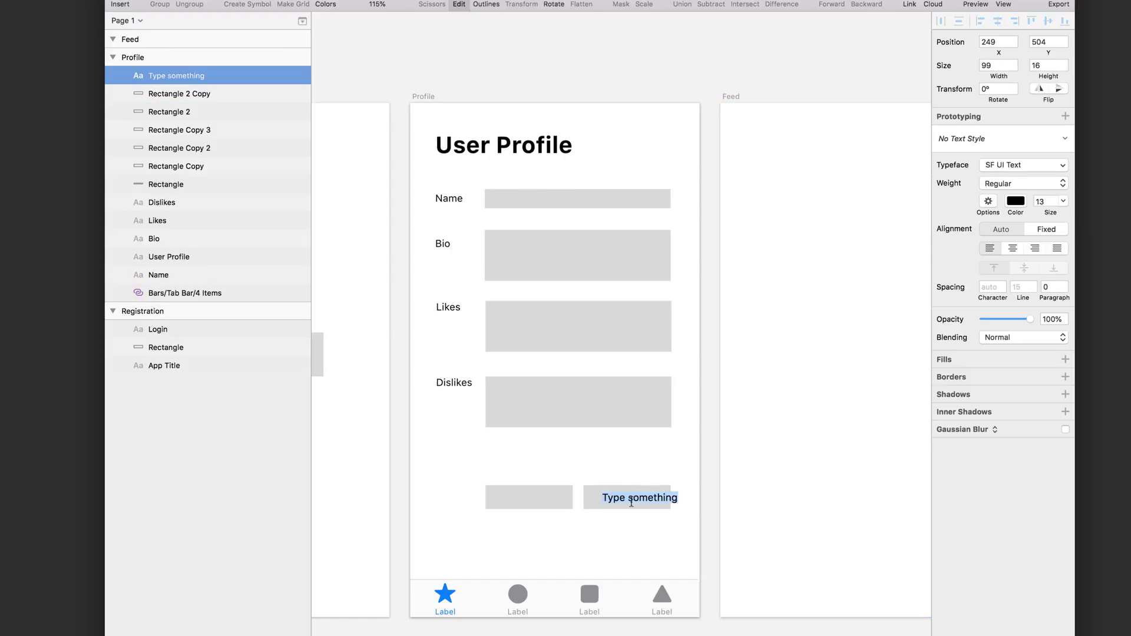
{"action": "type", "text": "Confirm"}
{"action": "key", "text": "Escape"}
{"action": "left_click_drag", "start_coordinate": [623, 498], "coordinate": [629, 498]}
{"action": "left_click", "coordinate": [627, 479]}
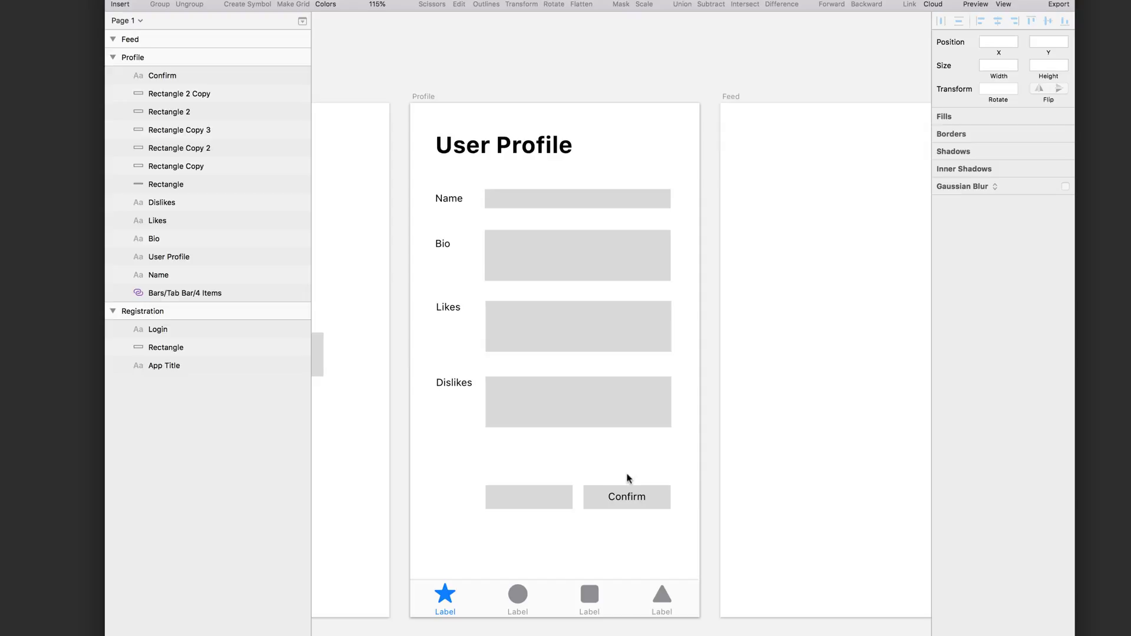
{"action": "key", "text": "t"}
{"action": "left_click", "coordinate": [507, 498]}
{"action": "type", "text": "Can"}
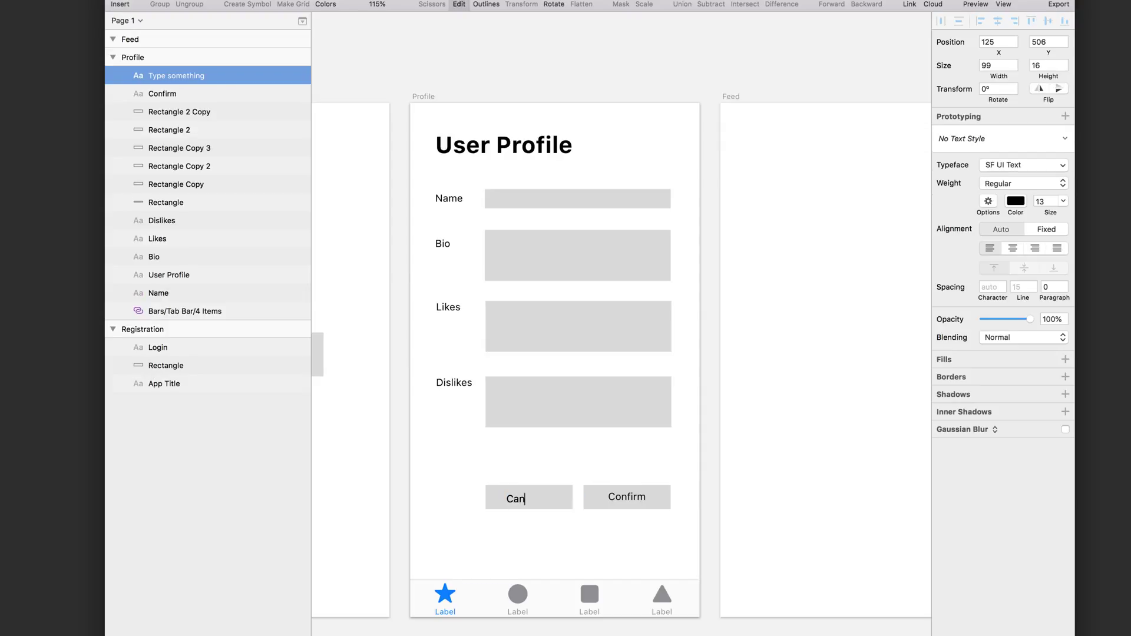
{"action": "key", "text": "Escape"}
{"action": "left_click_drag", "start_coordinate": [518, 498], "coordinate": [524, 499]}
Remove the tab bar from the Profile artboard
{"action": "left_click", "coordinate": [538, 592]}
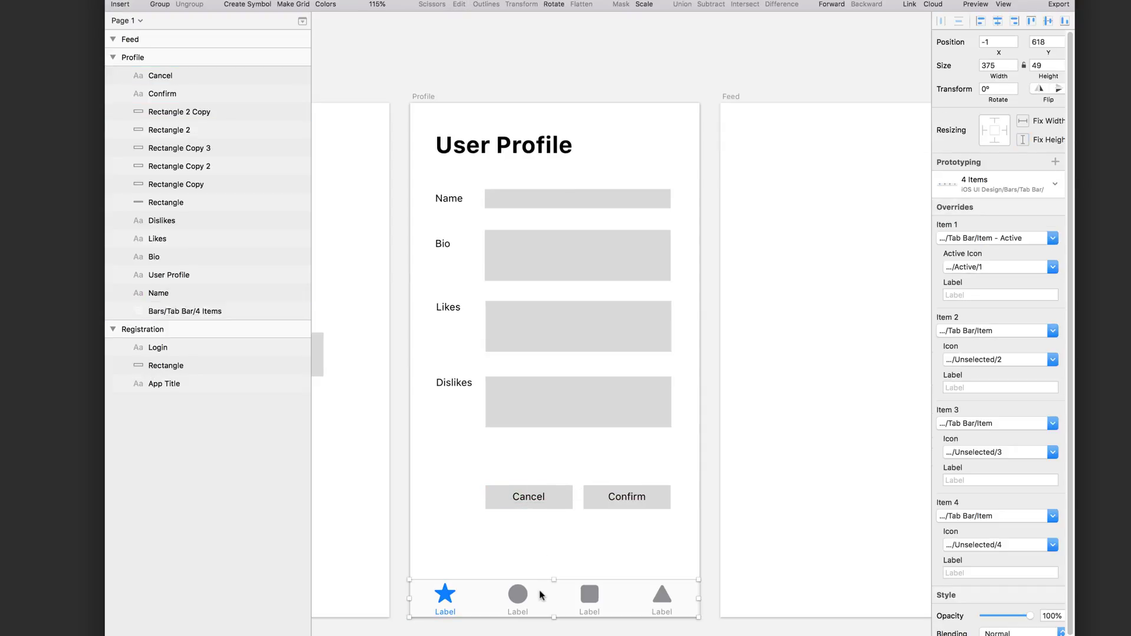
{"action": "key", "text": "super+x"}
{"action": "left_click", "coordinate": [802, 505]}
Select the whole profile form and move it lower on the artboard
{"action": "left_click", "coordinate": [619, 495]}
{"action": "left_click", "coordinate": [609, 493], "text": "shift"}
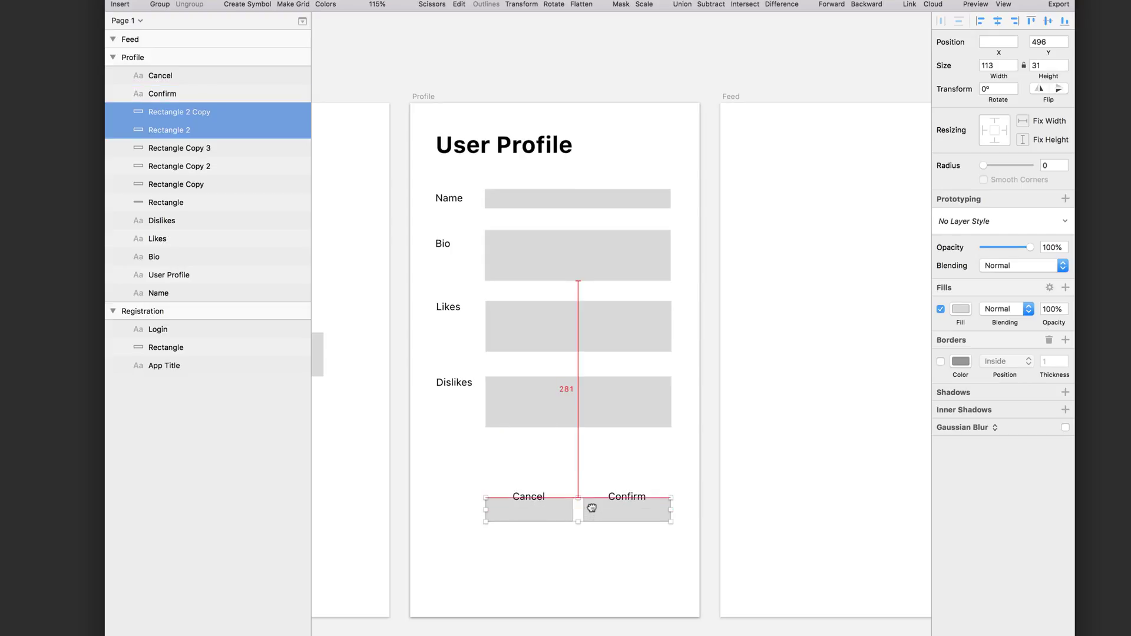
{"action": "left_click", "coordinate": [624, 558]}
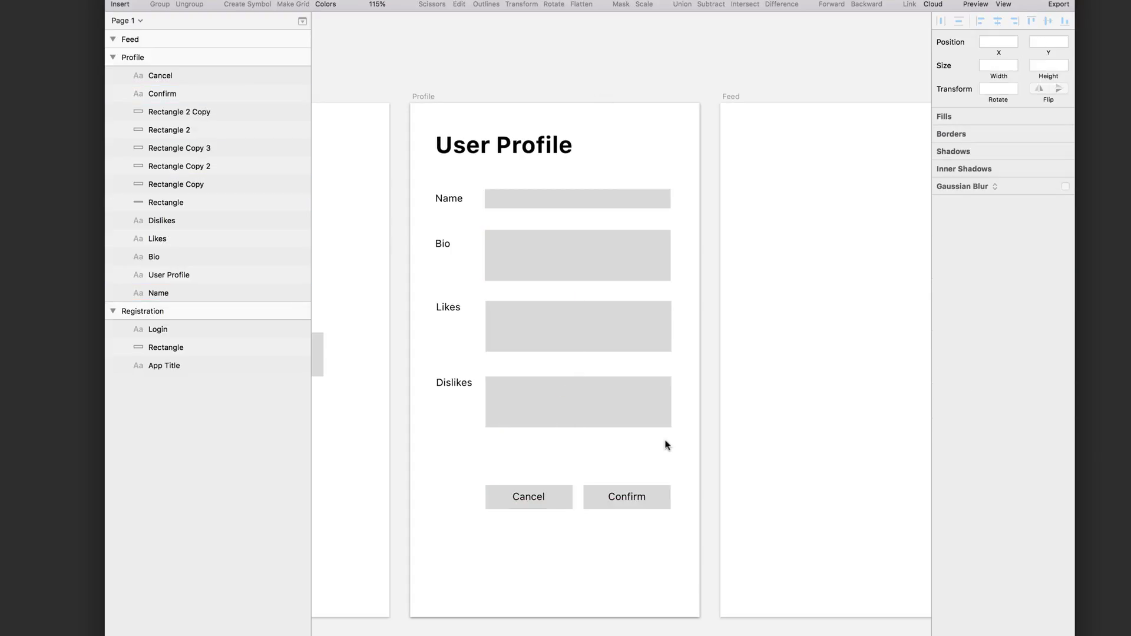
{"action": "left_click_drag", "start_coordinate": [425, 179], "coordinate": [643, 523]}
{"action": "left_click", "coordinate": [707, 503]}
{"action": "scroll", "coordinate": [707, 503], "scroll_direction": "right", "scroll_amount": 5}
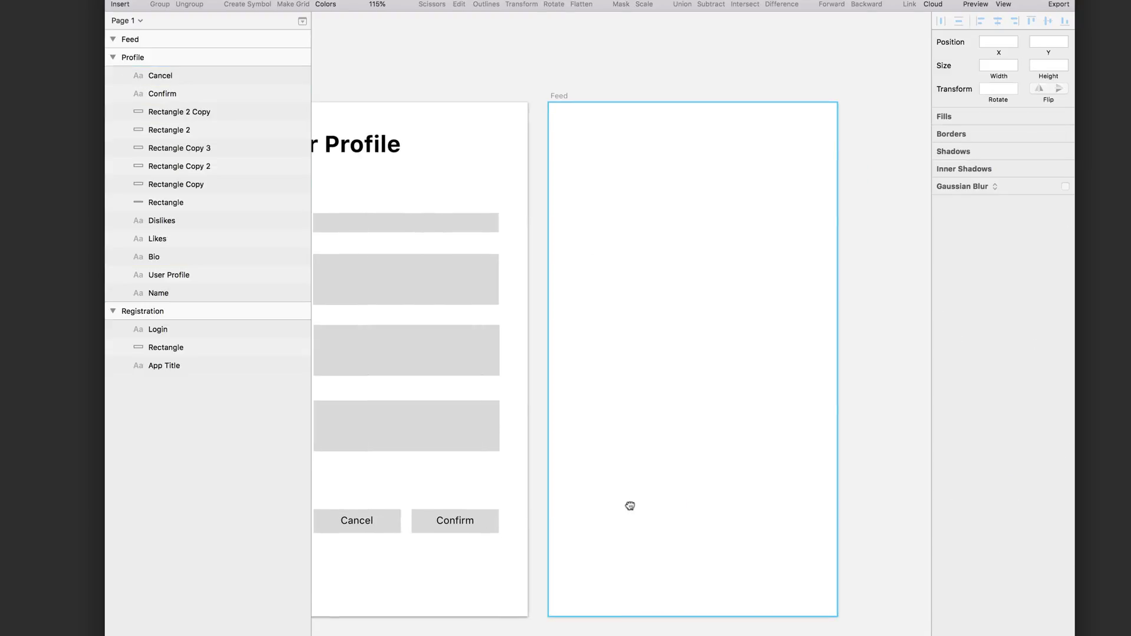
Copy the User Profile title onto the Feed artboard and retitle it Feed
{"action": "left_click", "coordinate": [346, 147]}
{"action": "left_click", "coordinate": [666, 144]}
{"action": "key", "text": "super+v"}
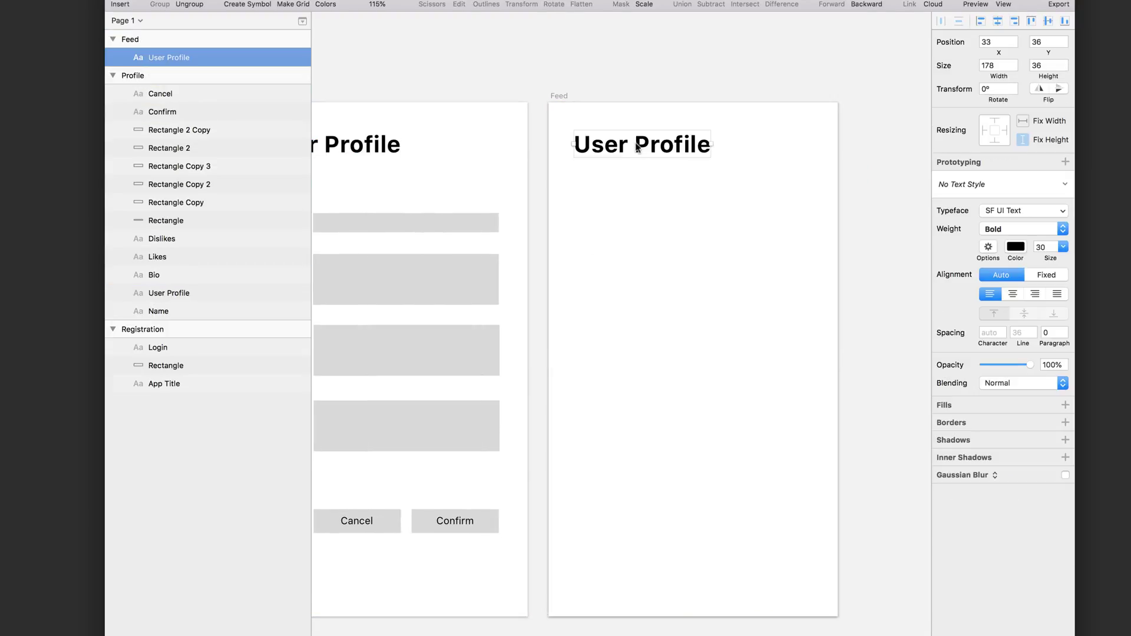
{"action": "double_click", "coordinate": [636, 146]}
{"action": "type", "text": "Feed"}
{"action": "left_click", "coordinate": [674, 318]}
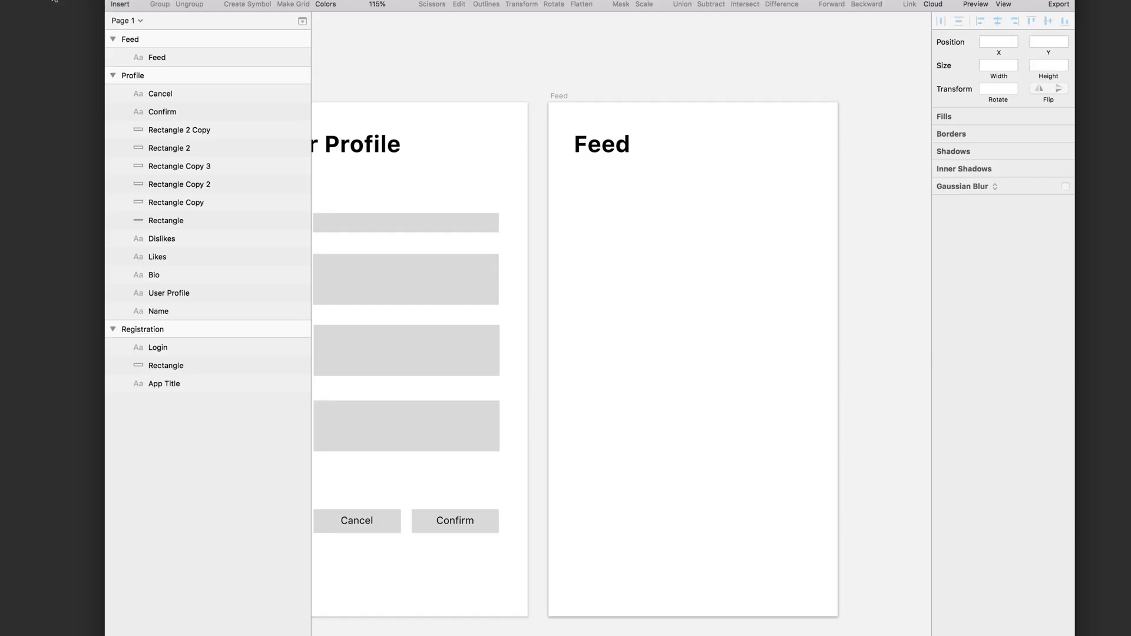
Insert a 4-item iOS tab bar along the bottom of Feed
{"action": "left_click", "coordinate": [120, 4]}
{"action": "mouse_move", "coordinate": [203, 213]}
{"action": "mouse_move", "coordinate": [301, 237]}
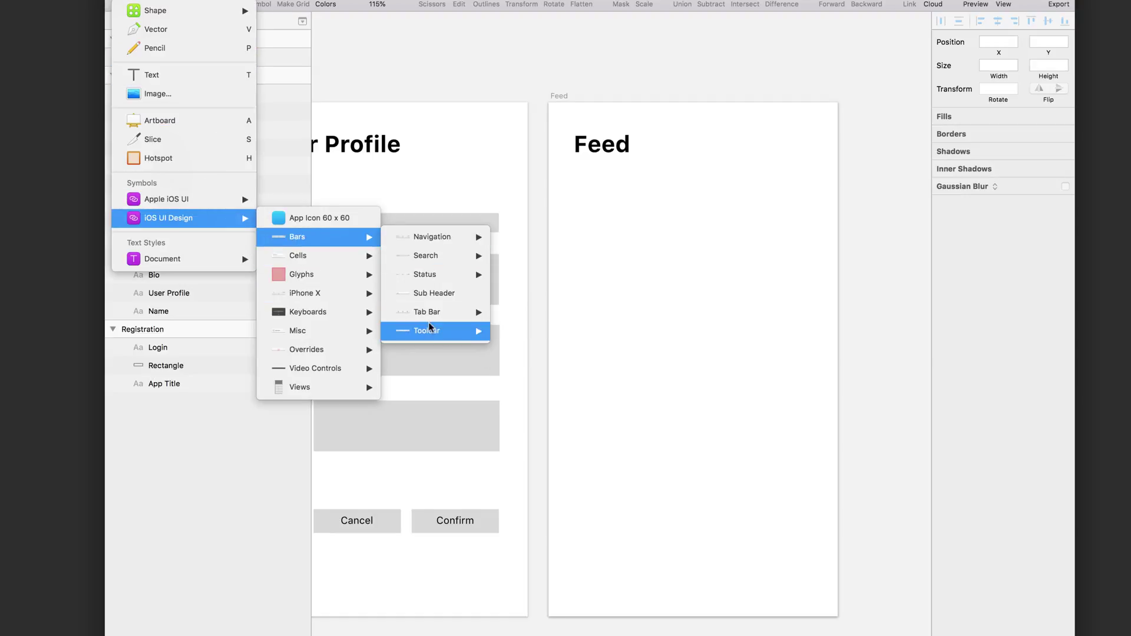
{"action": "left_click", "coordinate": [525, 331]}
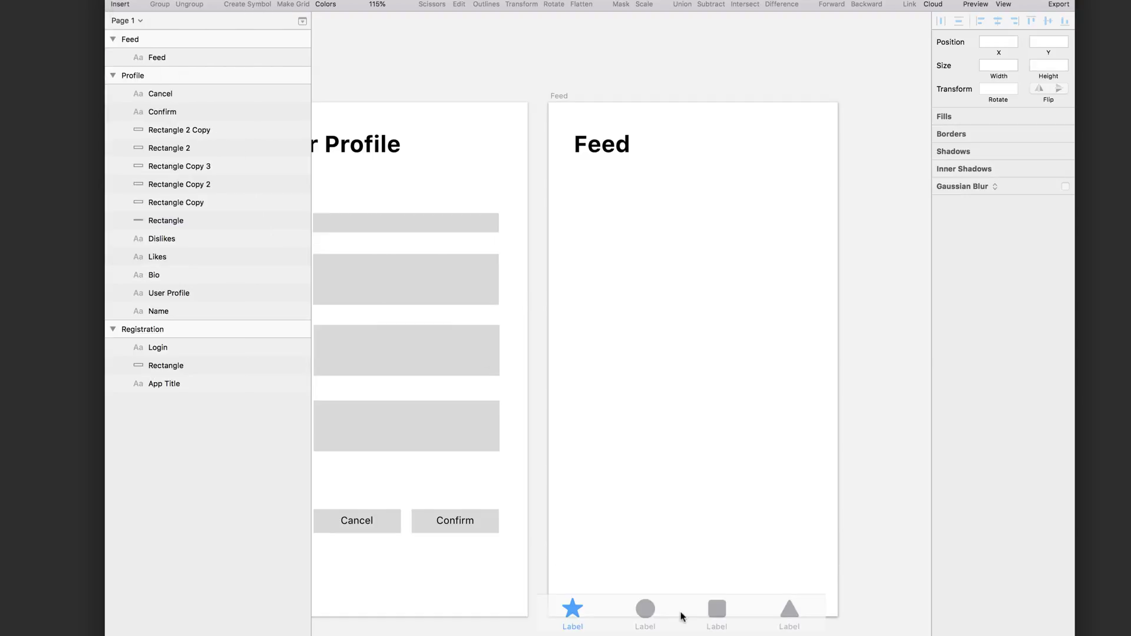
{"action": "left_click", "coordinate": [695, 600]}
Draw a borderless grey placeholder card on Feed, keeping the tab bar on top
{"action": "key", "text": "r"}
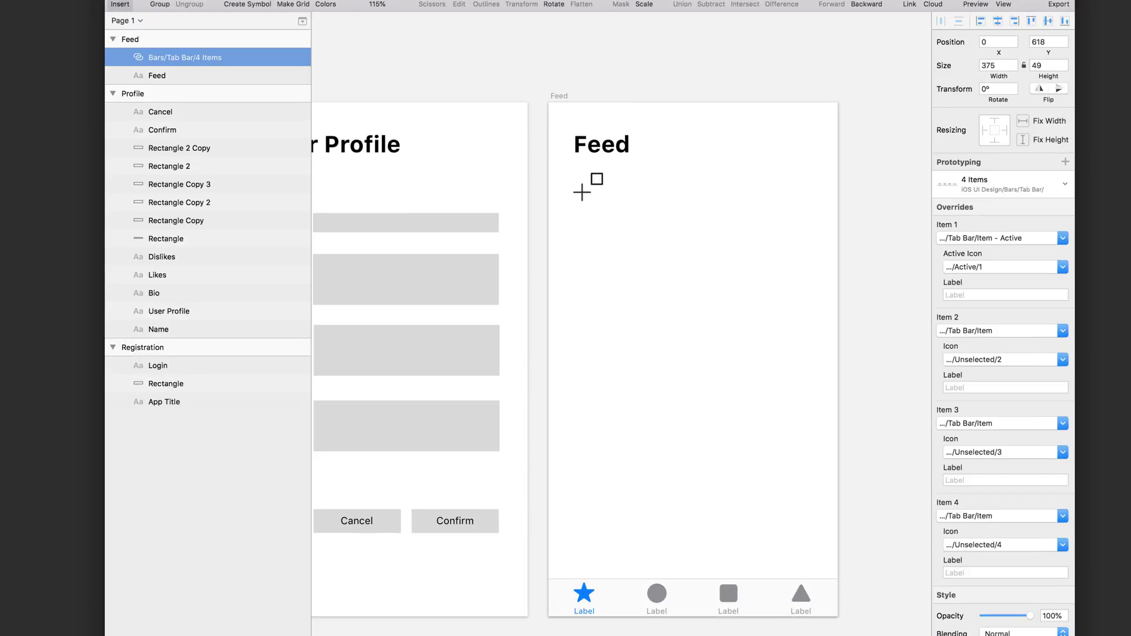
{"action": "left_click_drag", "start_coordinate": [575, 188], "coordinate": [812, 267]}
{"action": "mouse_move", "coordinate": [693, 267]}
{"action": "left_mouse_down"}
{"action": "mouse_move", "coordinate": [695, 389]}
{"action": "mouse_move", "coordinate": [683, 385]}
{"action": "mouse_move", "coordinate": [694, 363]}
{"action": "mouse_move", "coordinate": [694, 495]}
{"action": "left_mouse_up"}
{"action": "left_click", "coordinate": [940, 361]}
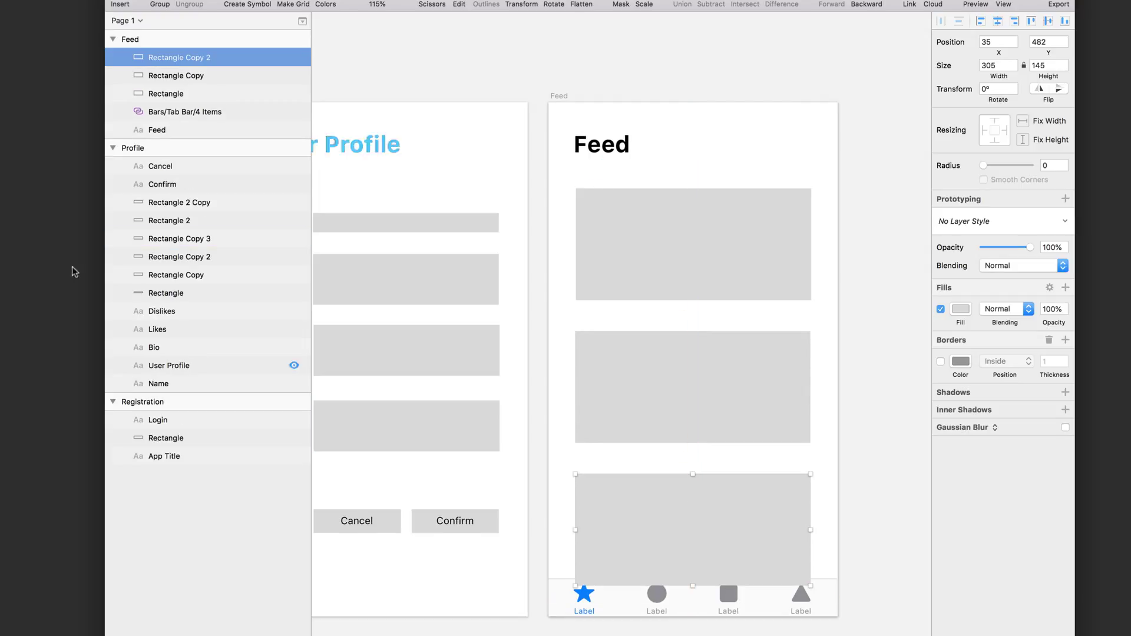
{"action": "left_click_drag", "start_coordinate": [182, 112], "coordinate": [181, 51]}
{"action": "left_click", "coordinate": [878, 319]}
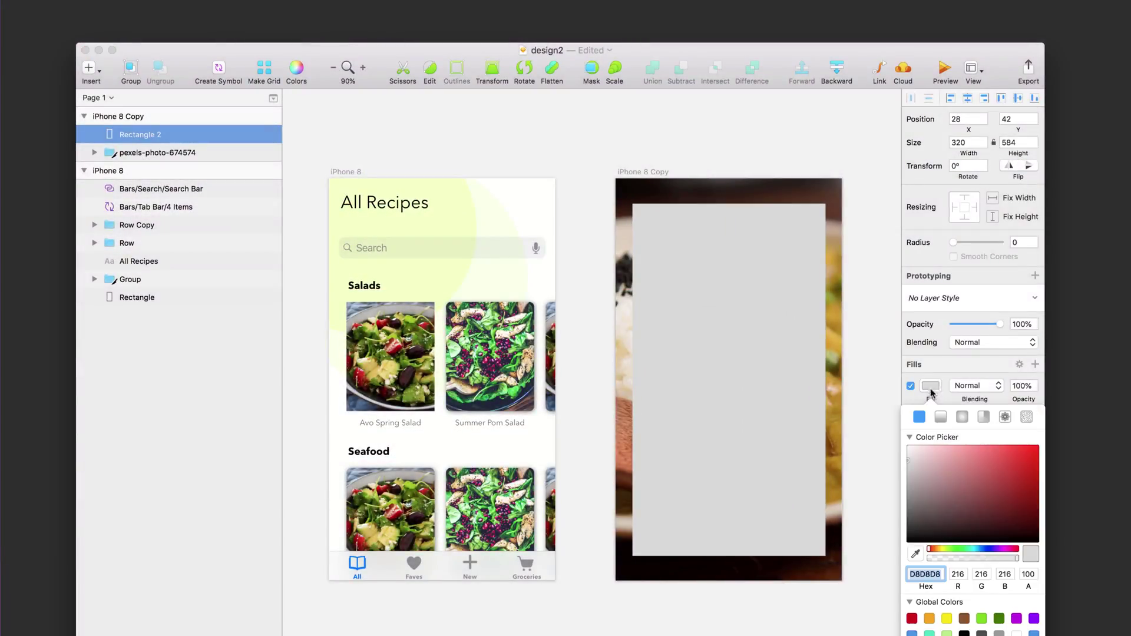
Give the card a FFFFFF fill at 70% with rounded corners and add a scaled × icon
{"action": "type", "text": "FFFFFF"}
{"action": "left_click", "coordinate": [1022, 386]}
{"action": "type", "text": "70"}
{"action": "key", "text": "Return"}
{"action": "left_click_drag", "start_coordinate": [953, 242], "coordinate": [969, 242]}
{"action": "key", "text": "Escape"}
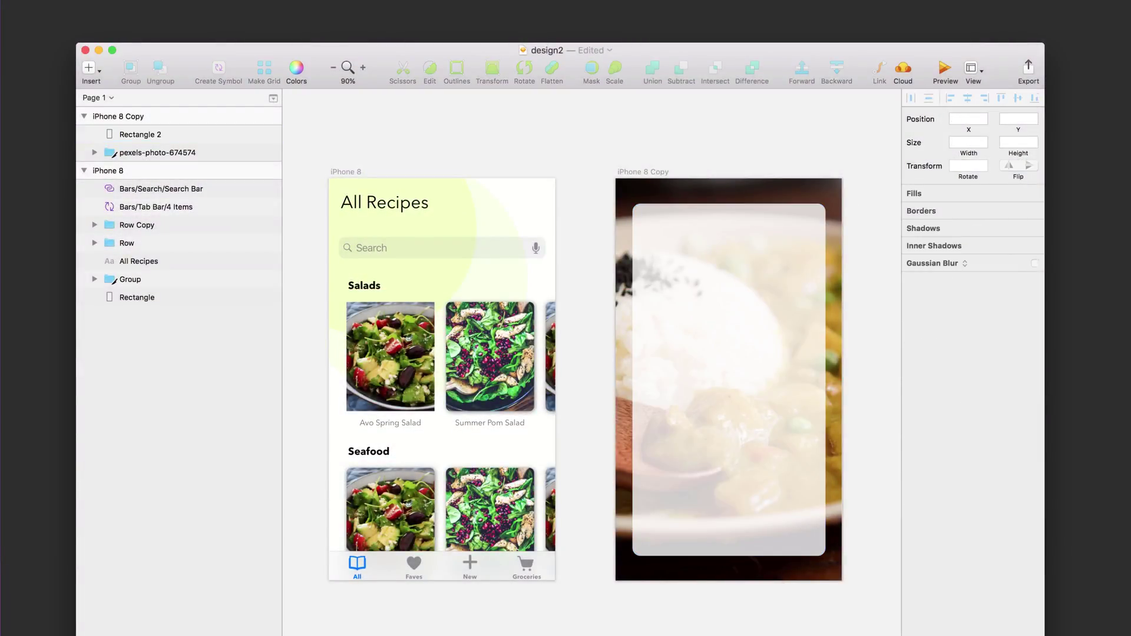
{"action": "key", "text": "super+k"}
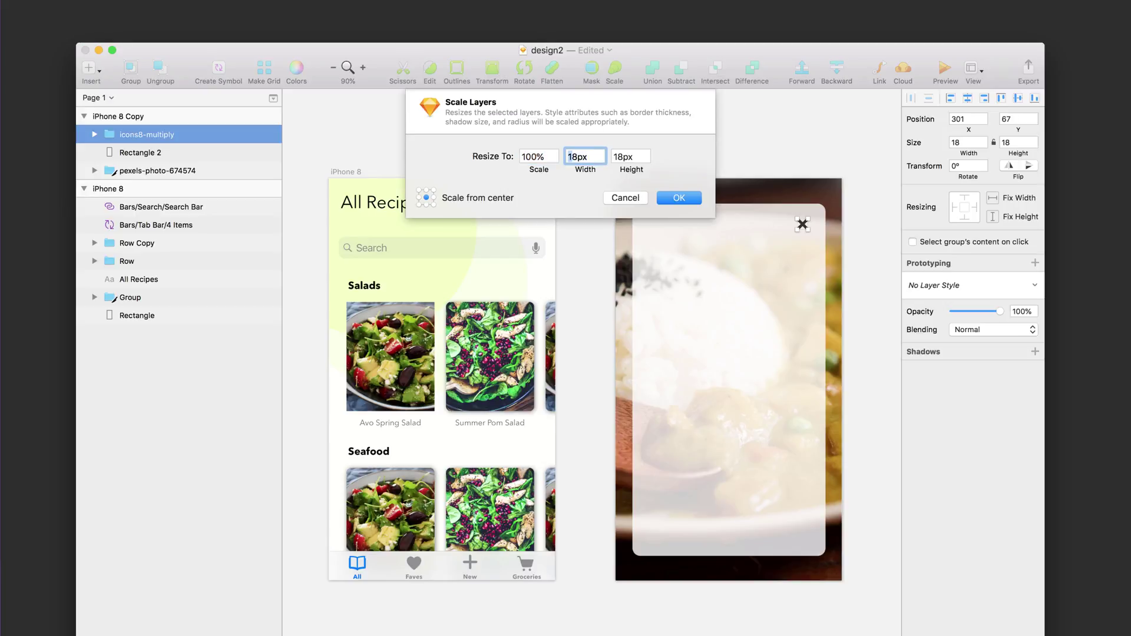
{"action": "key", "text": "Return"}
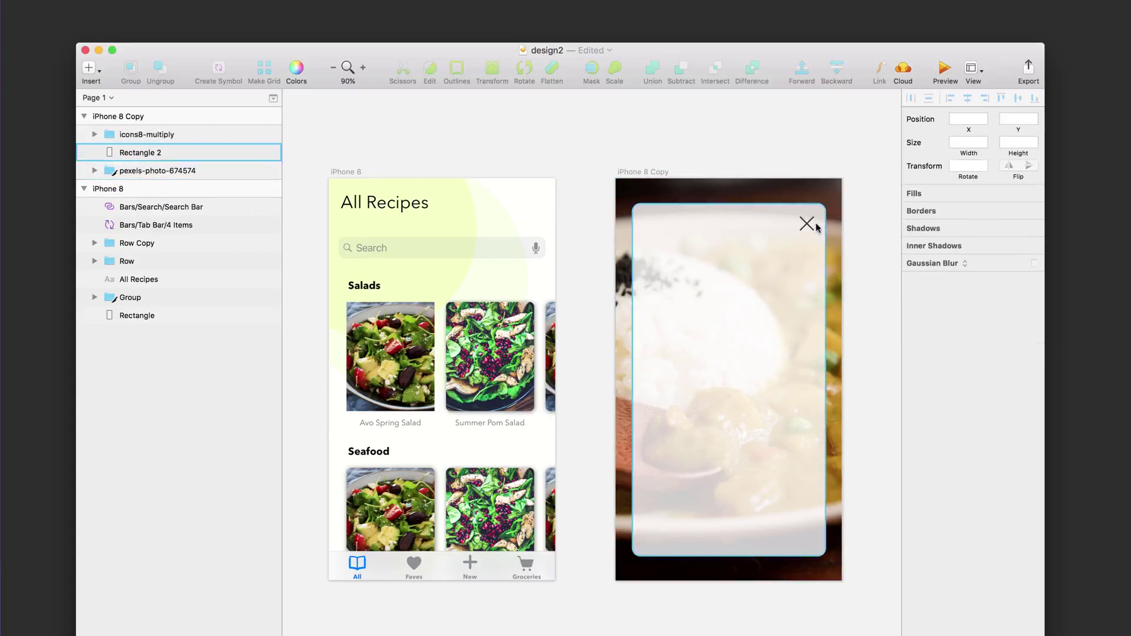
Add a two-line 'Thai Basil Chicken' title in Regular weight on the card
{"action": "key", "text": "t"}
{"action": "left_click", "coordinate": [653, 223]}
{"action": "type", "text": "Thai"}
{"action": "key", "text": "Return"}
{"action": "type", "text": "Basil"}
{"action": "key", "text": "Return"}
{"action": "type", "text": "Chicken"}
{"action": "key", "text": "Escape"}
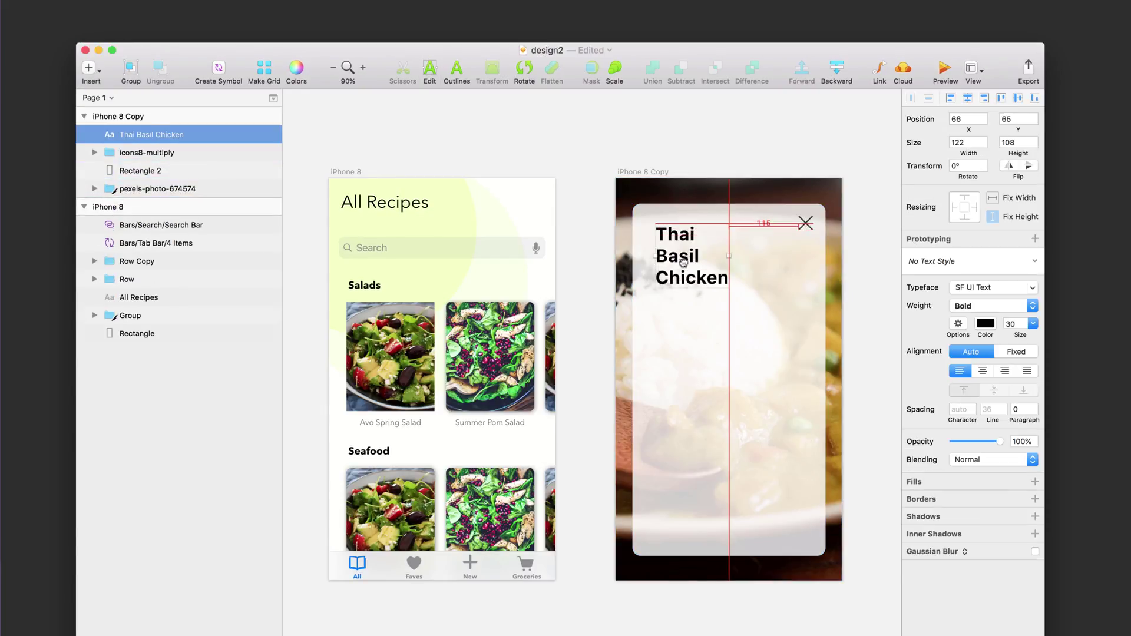
{"action": "left_click_drag", "start_coordinate": [683, 262], "coordinate": [675, 261]}
{"action": "left_click", "coordinate": [992, 306]}
{"action": "left_click", "coordinate": [990, 253]}
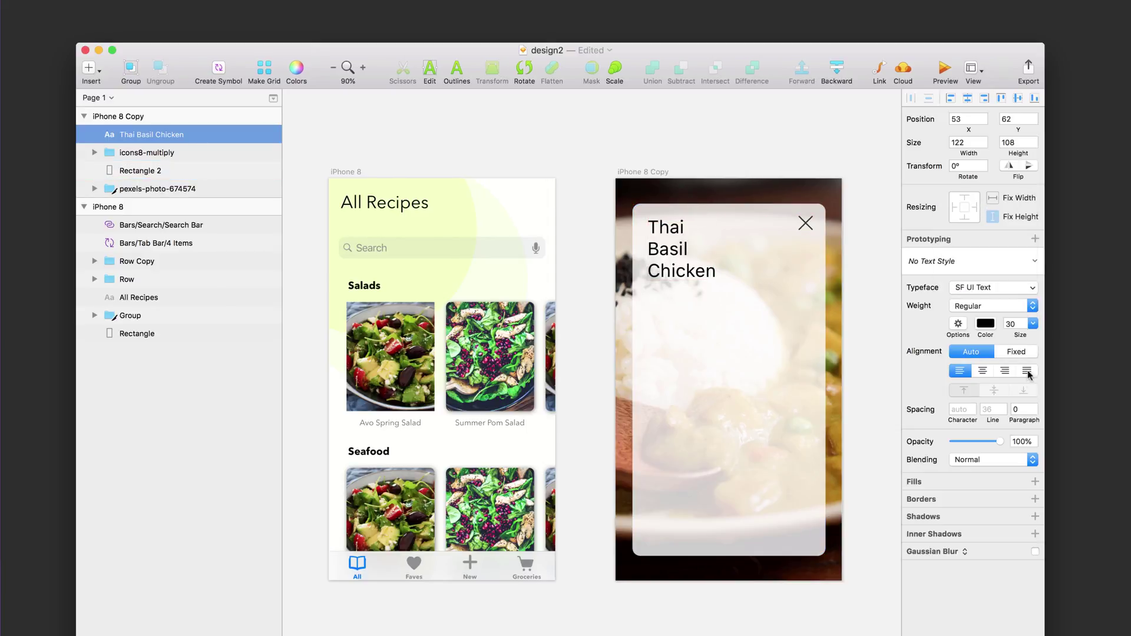
{"action": "key", "text": "super+alt+v"}
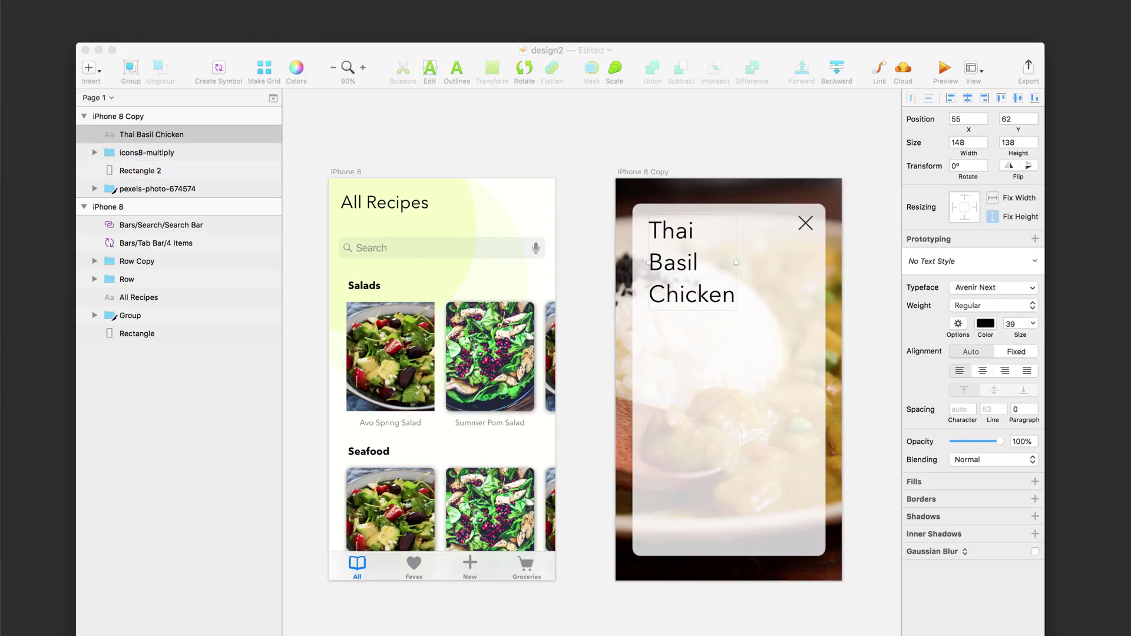
Place a clock icon scaled to 50 under the title with a '25 min' label
{"action": "left_click_drag", "start_coordinate": [663, 334], "coordinate": [664, 330]}
{"action": "key", "text": "super+k"}
{"action": "type", "text": "50"}
{"action": "key", "text": "Return"}
{"action": "key", "text": "t"}
{"action": "left_click", "coordinate": [675, 321]}
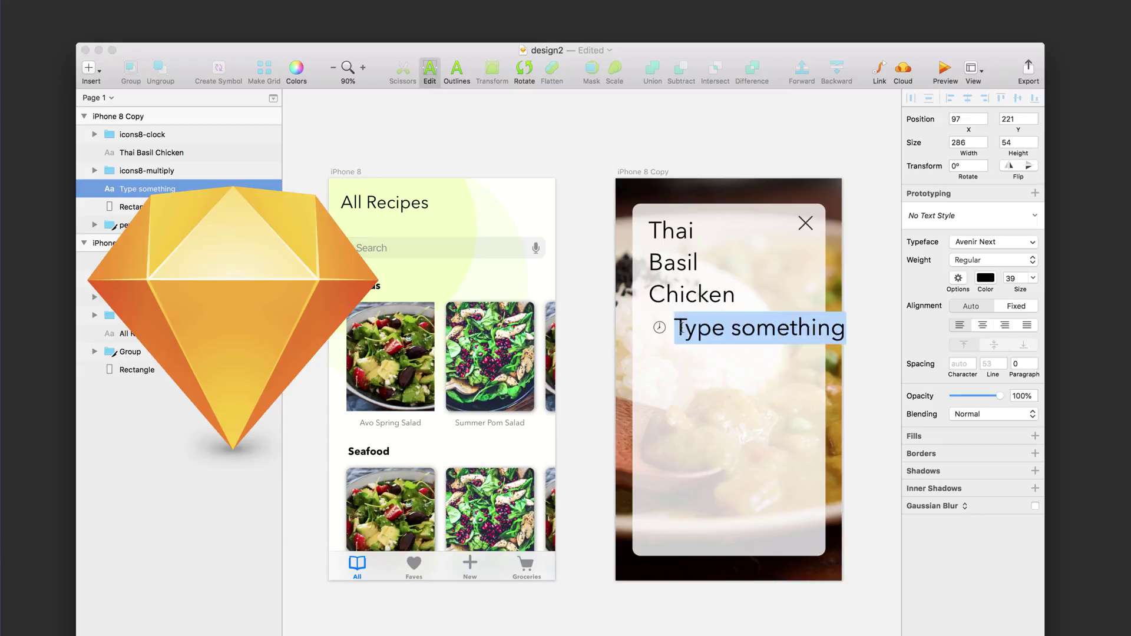
{"action": "type", "text": "25 min"}
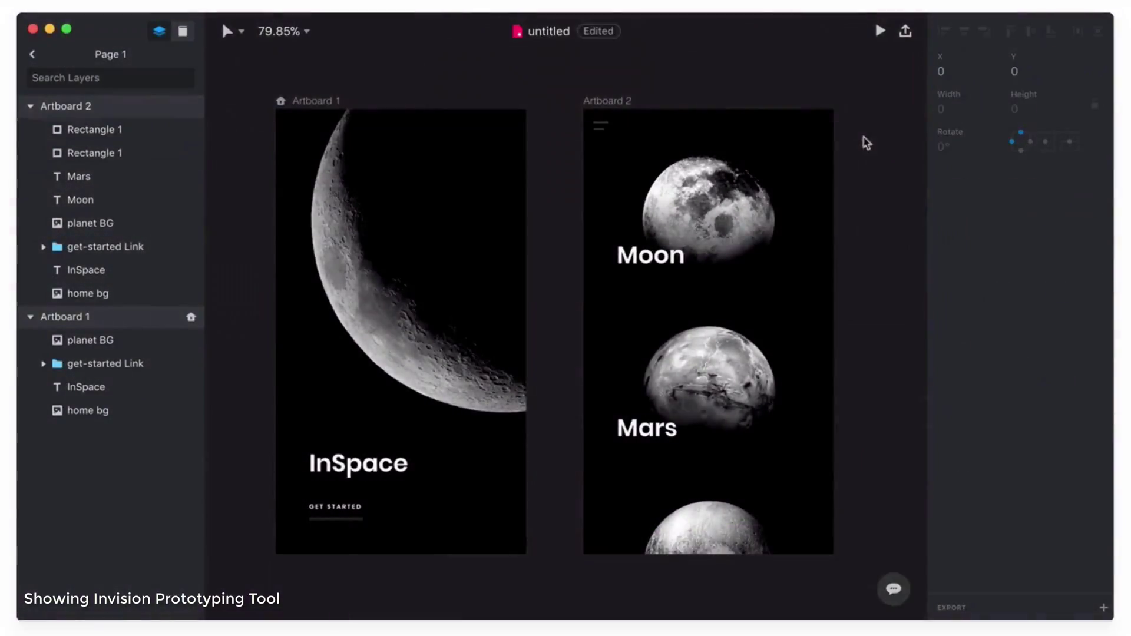
Link GET STARTED to Artboard 2 with a Motion transition
{"action": "left_click", "coordinate": [602, 125]}
{"action": "left_click", "coordinate": [593, 123], "text": "shift"}
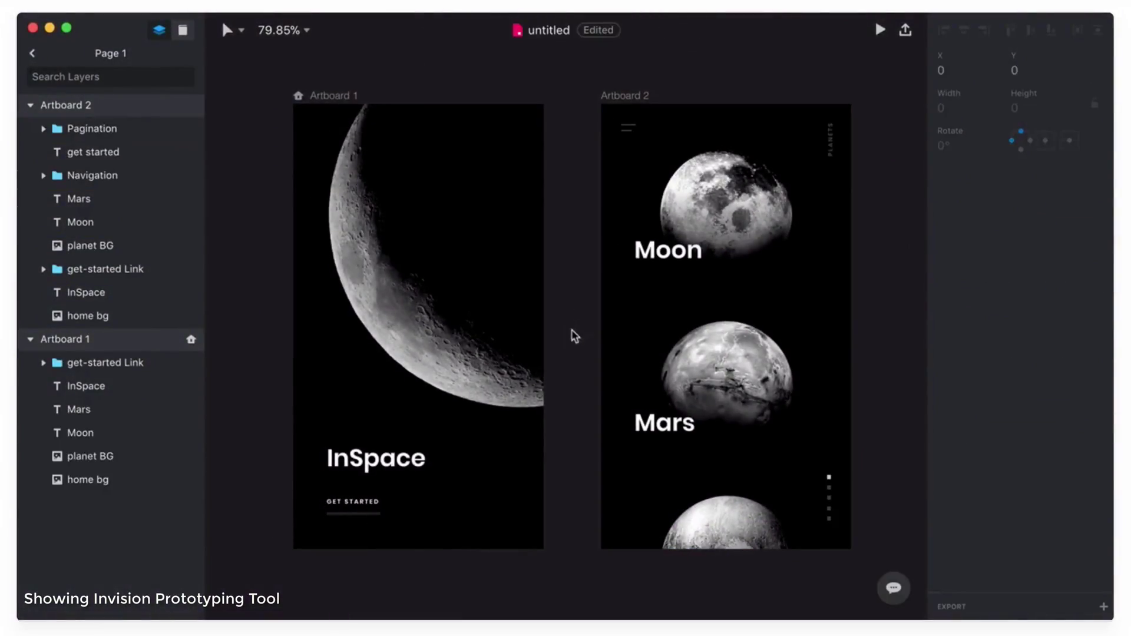
{"action": "left_click", "coordinate": [352, 502]}
{"action": "key", "text": "c"}
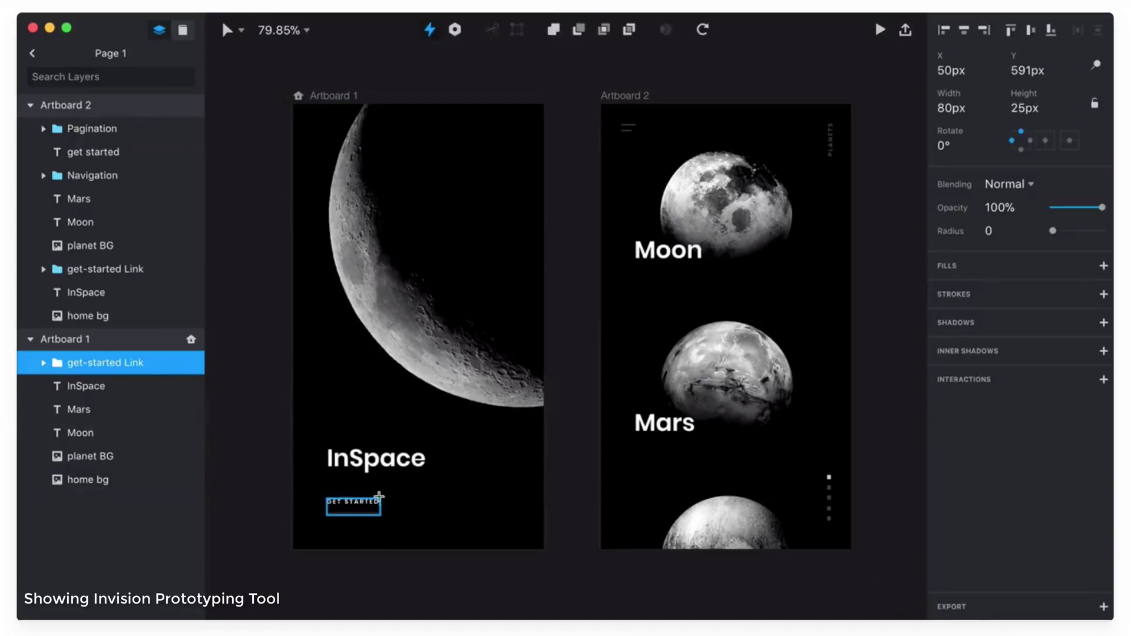
{"action": "left_click_drag", "start_coordinate": [700, 228], "coordinate": [701, 230]}
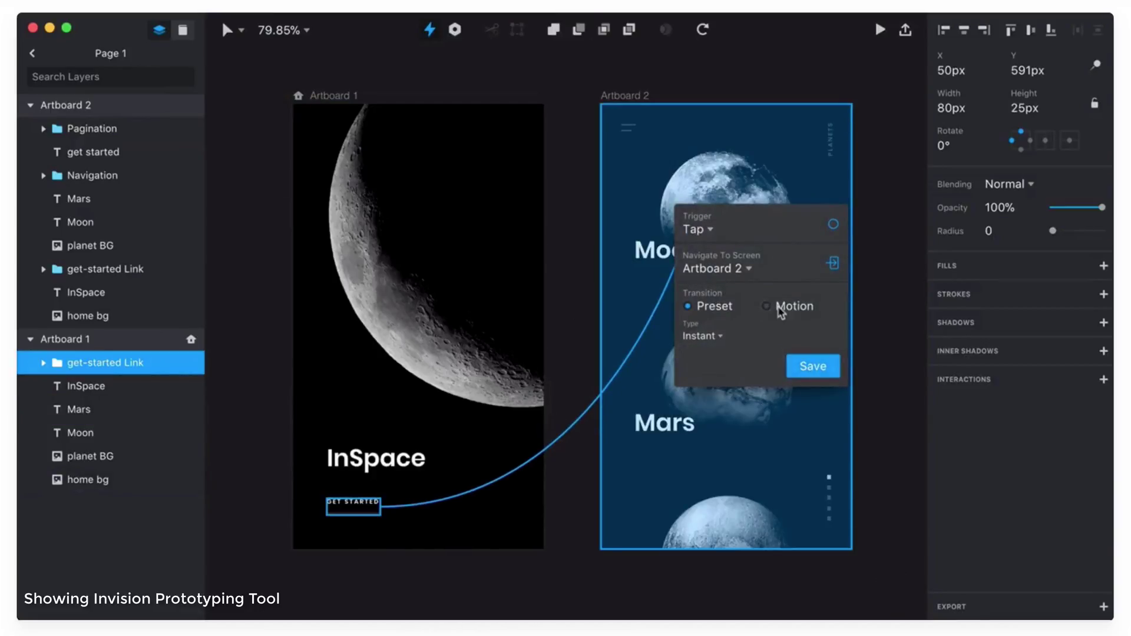
{"action": "left_click", "coordinate": [779, 308]}
{"action": "left_click", "coordinate": [773, 382]}
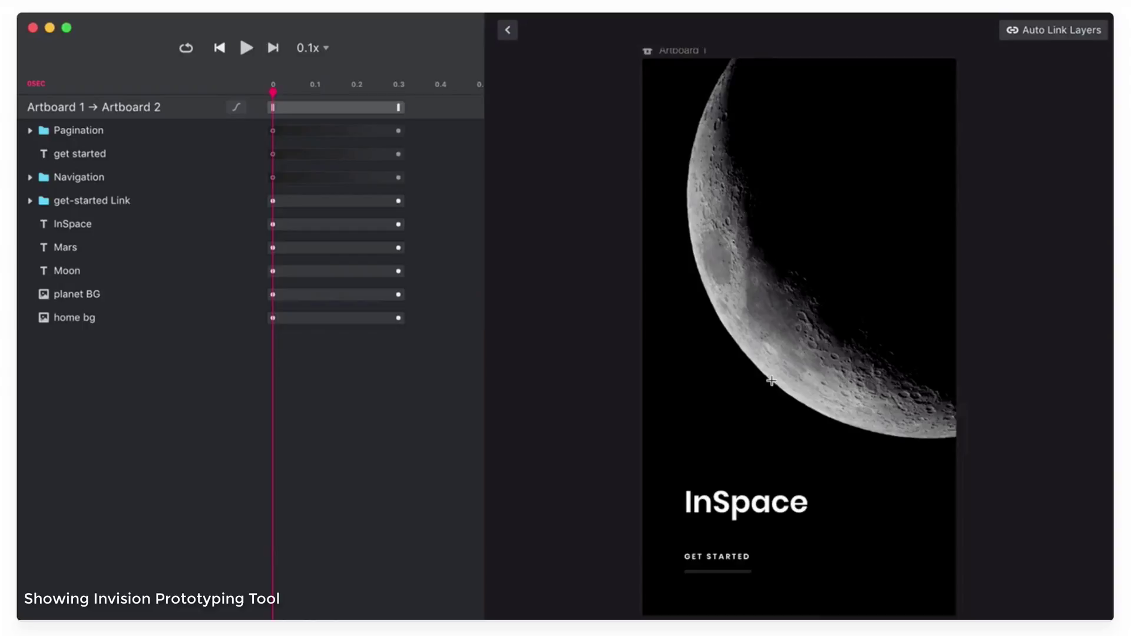
Lengthen the transition to nearly one second and delay the Mars and Moon animations
{"action": "left_click_drag", "start_coordinate": [456, 88], "coordinate": [404, 89]}
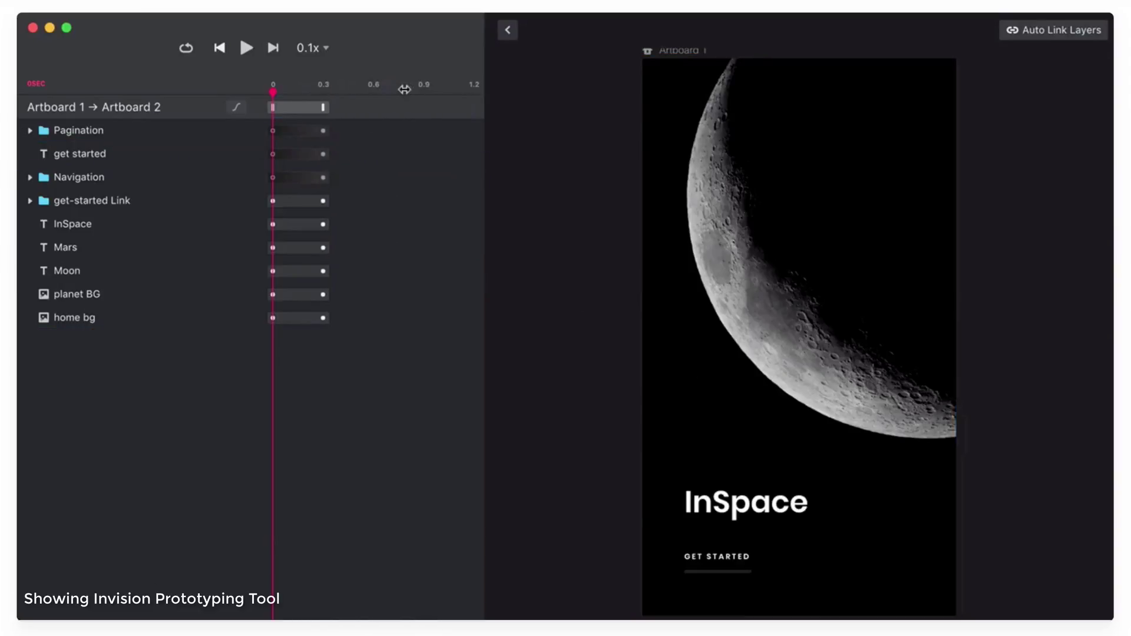
{"action": "left_click_drag", "start_coordinate": [327, 105], "coordinate": [405, 107]}
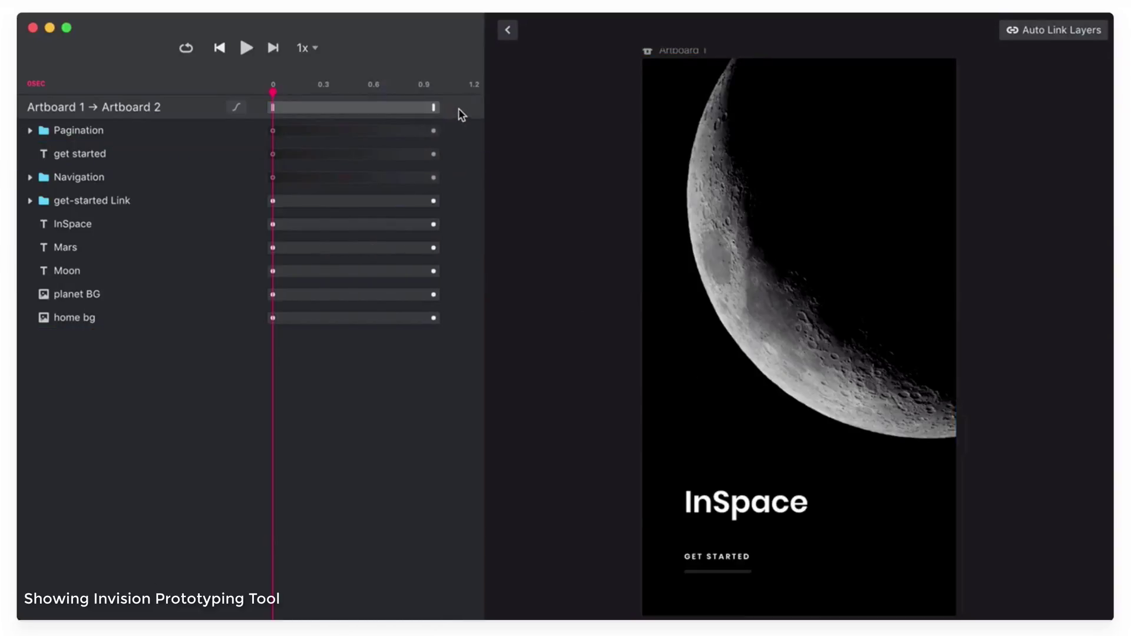
{"action": "left_click", "coordinate": [247, 49]}
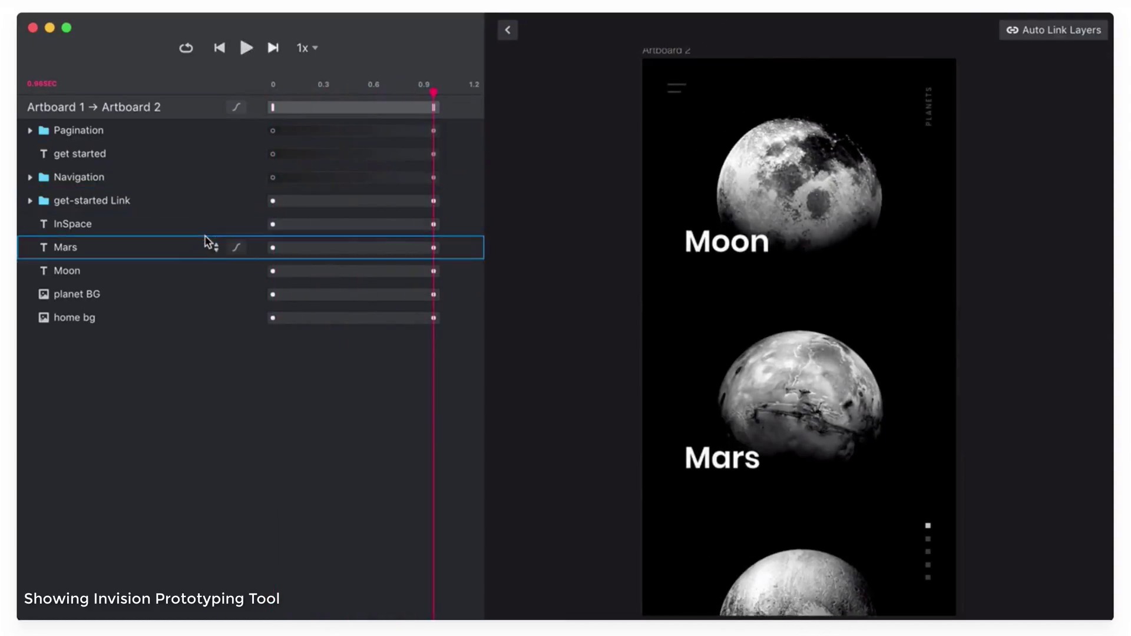
{"action": "left_click", "coordinate": [191, 252]}
{"action": "left_click", "coordinate": [169, 271], "text": "shift"}
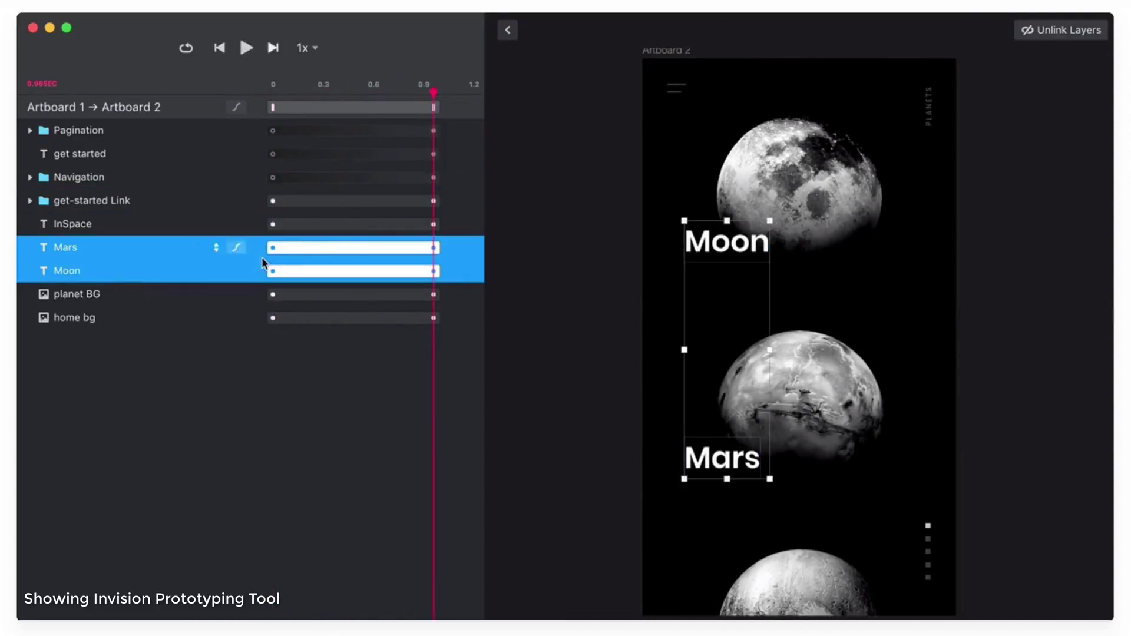
{"action": "left_click_drag", "start_coordinate": [304, 249], "coordinate": [343, 247]}
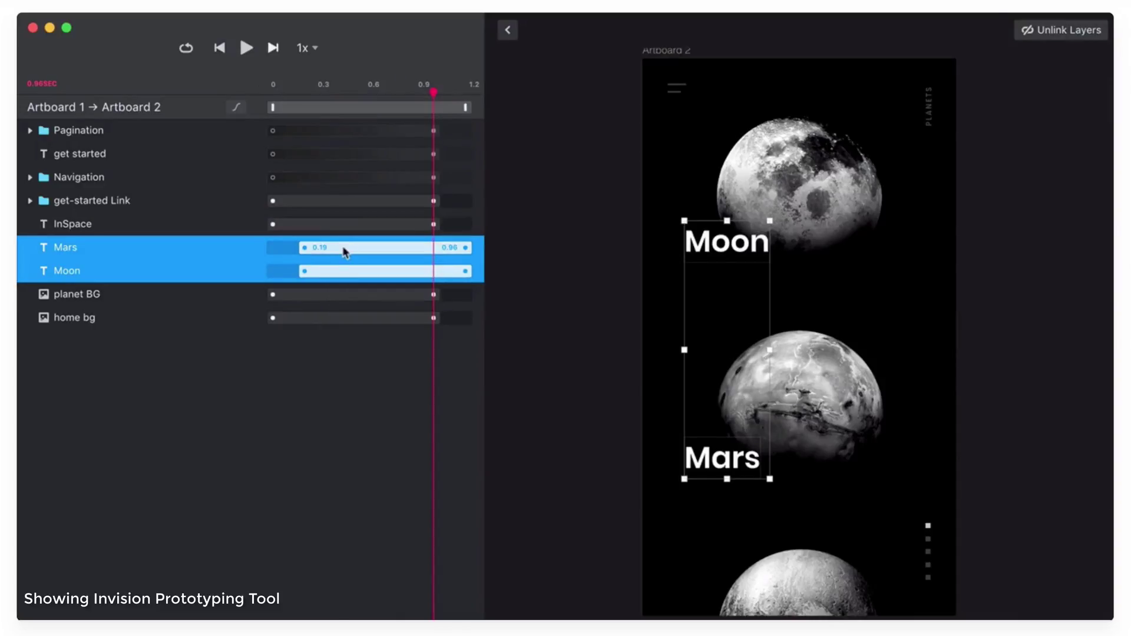
{"action": "left_click", "coordinate": [245, 48]}
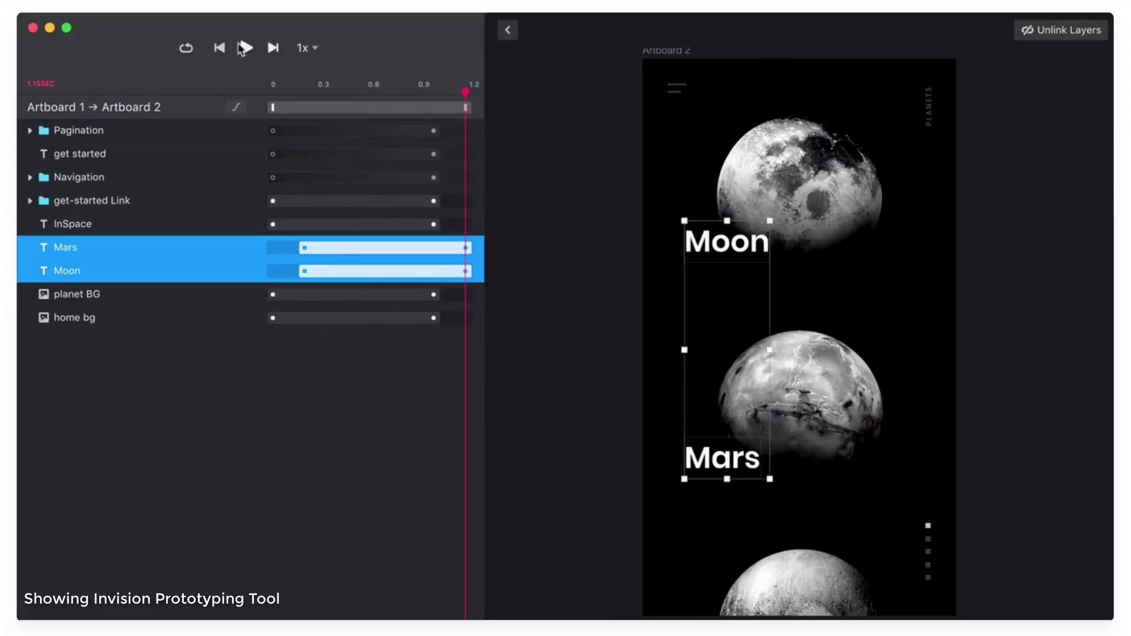
Make Mars and Moon start fading in around 0.6 seconds, then preview and close
{"action": "left_click", "coordinate": [216, 248]}
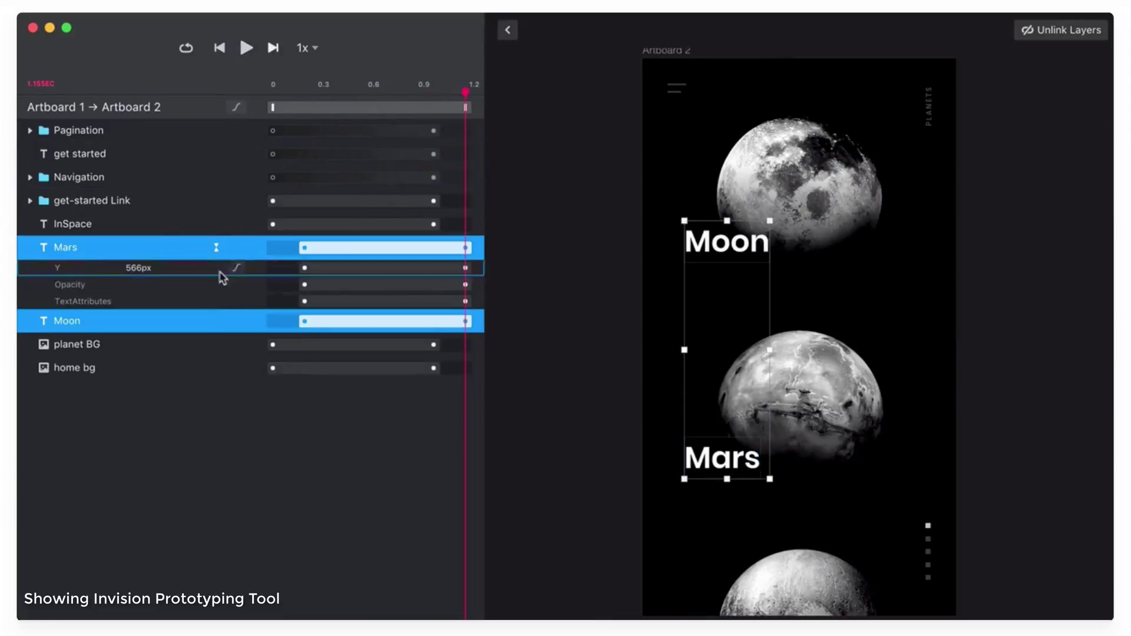
{"action": "left_click", "coordinate": [217, 322]}
{"action": "left_click_drag", "start_coordinate": [305, 285], "coordinate": [357, 284]}
{"action": "left_click_drag", "start_coordinate": [303, 355], "coordinate": [361, 357]}
{"action": "left_click", "coordinate": [246, 51]}
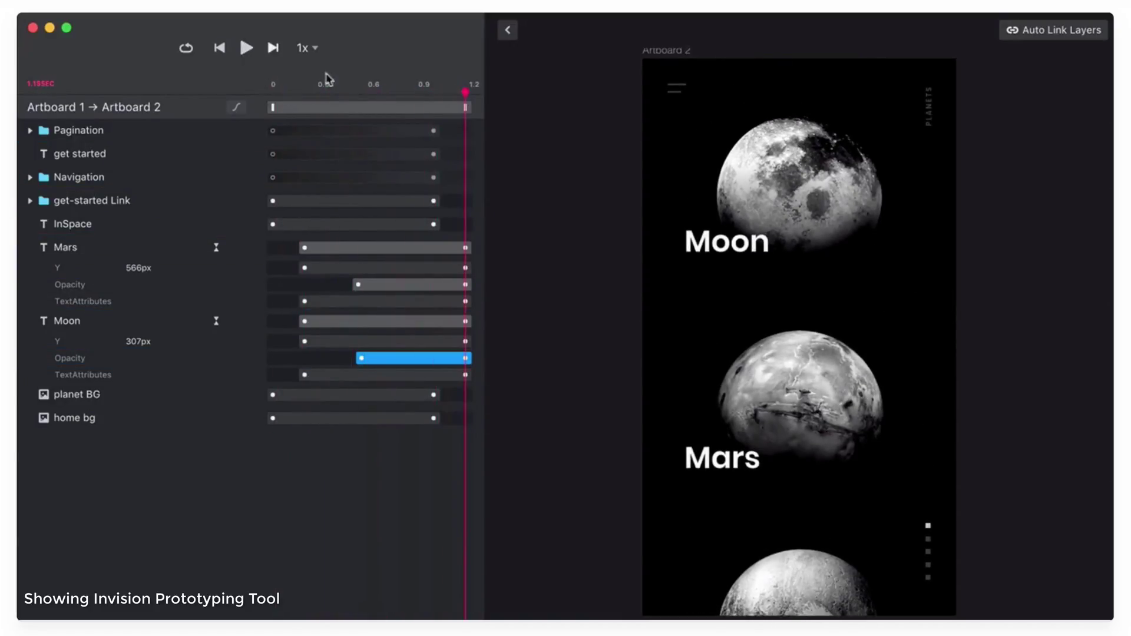
{"action": "left_click", "coordinate": [507, 30]}
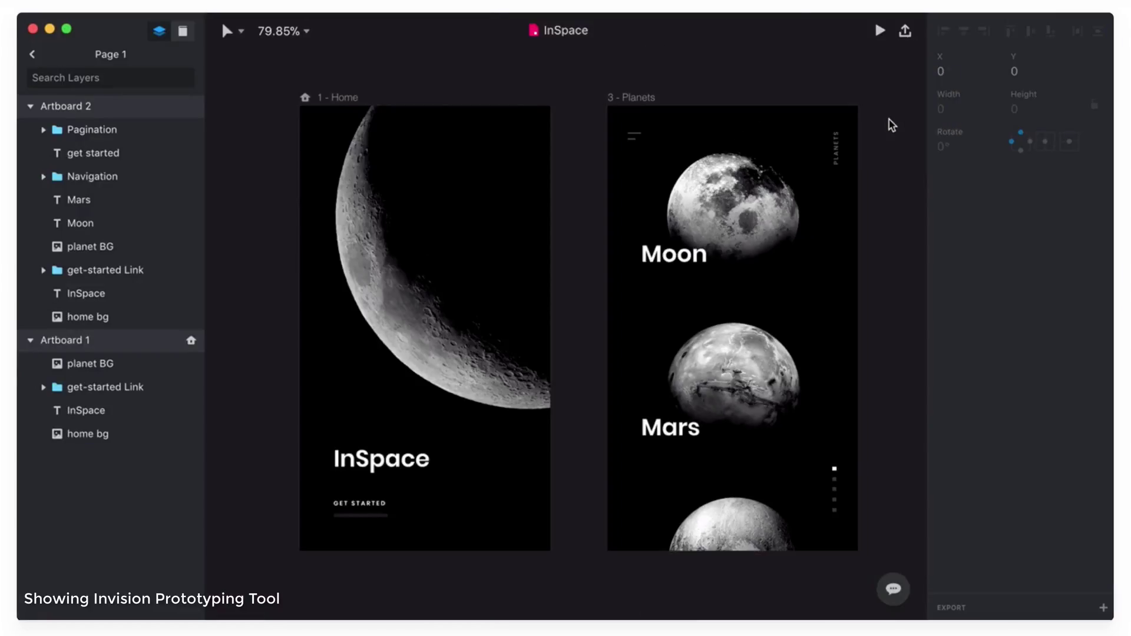
Publish the Studio design to InVision as the prototype 'InSpace Mobile'
{"action": "left_click", "coordinate": [904, 34]}
{"action": "type", "text": "InSpace Mobile"}
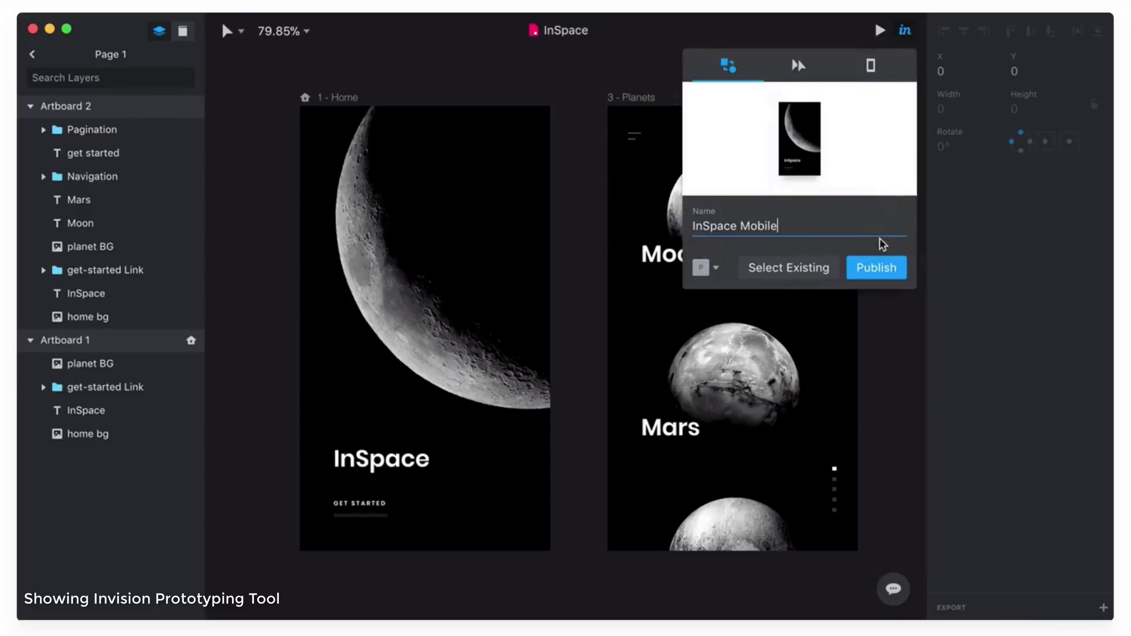
{"action": "left_click", "coordinate": [880, 265]}
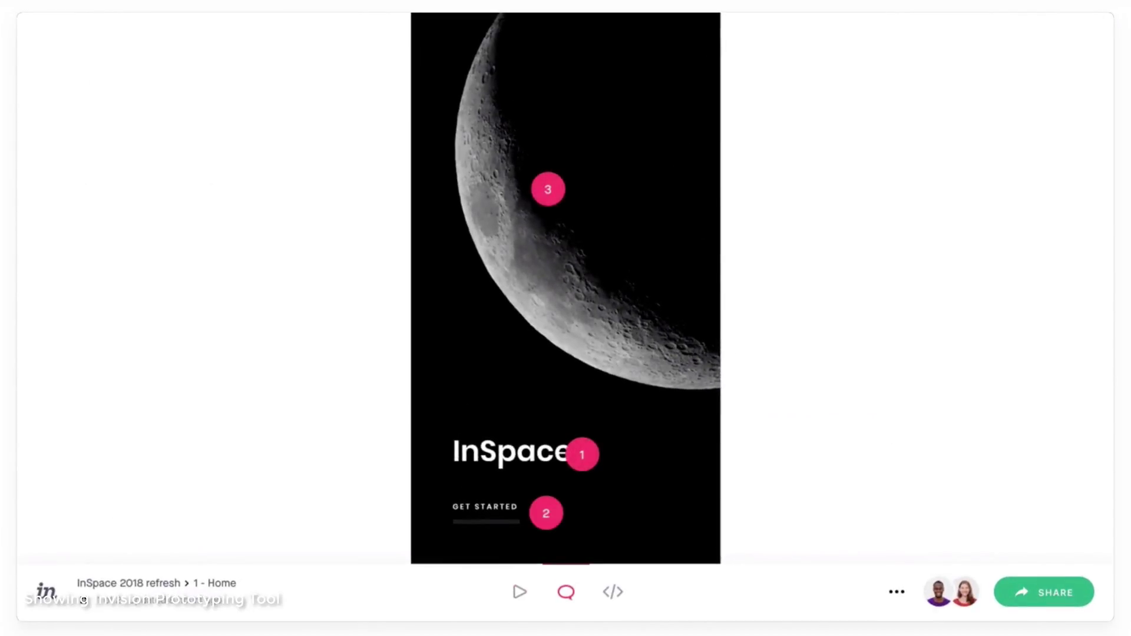
Reply on comment pin 3: 'I love that idea! I'll whip up a sample and share soon.'
{"action": "left_click", "coordinate": [550, 200]}
{"action": "type", "text": "I love th"}
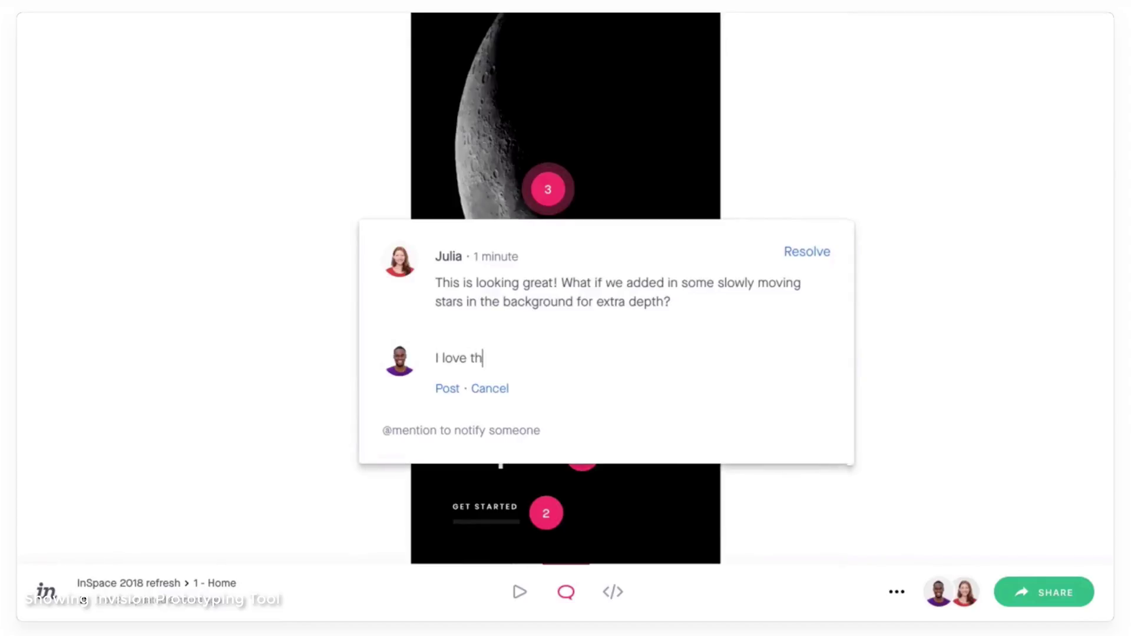
{"action": "type", "text": "at idea! I'll whip up a samp"}
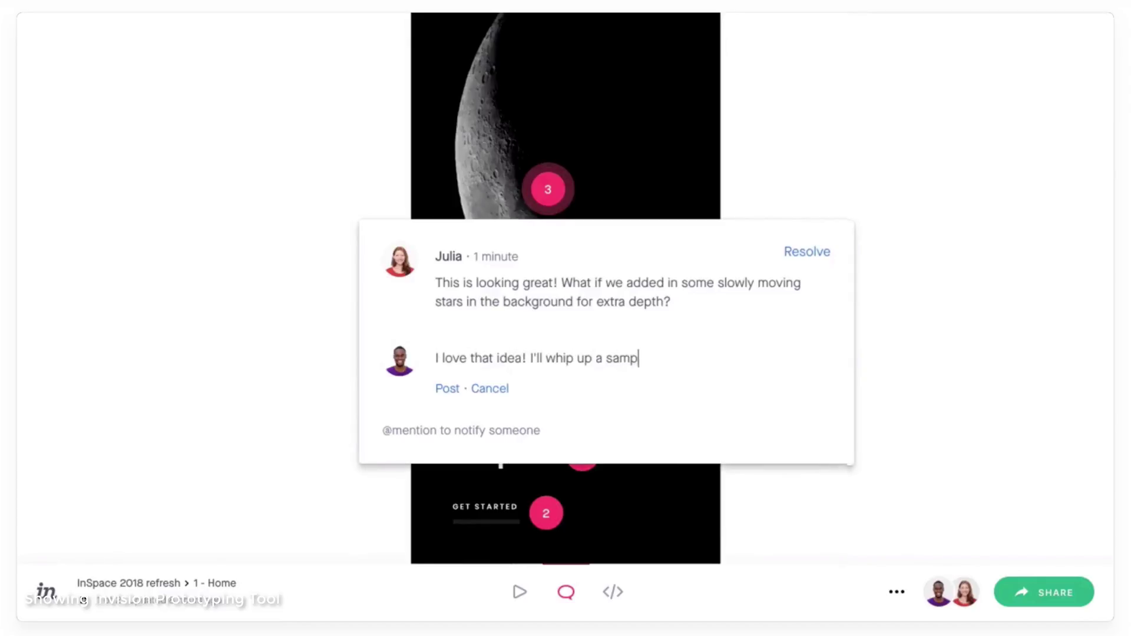
{"action": "type", "text": "le and share soon."}
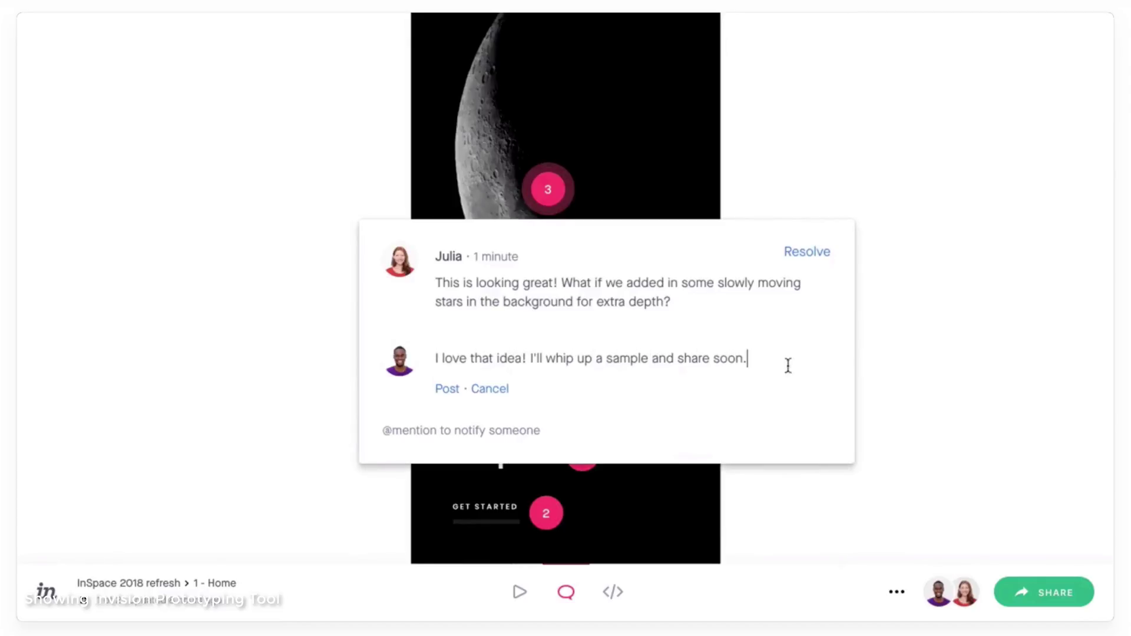
{"action": "left_click", "coordinate": [448, 390]}
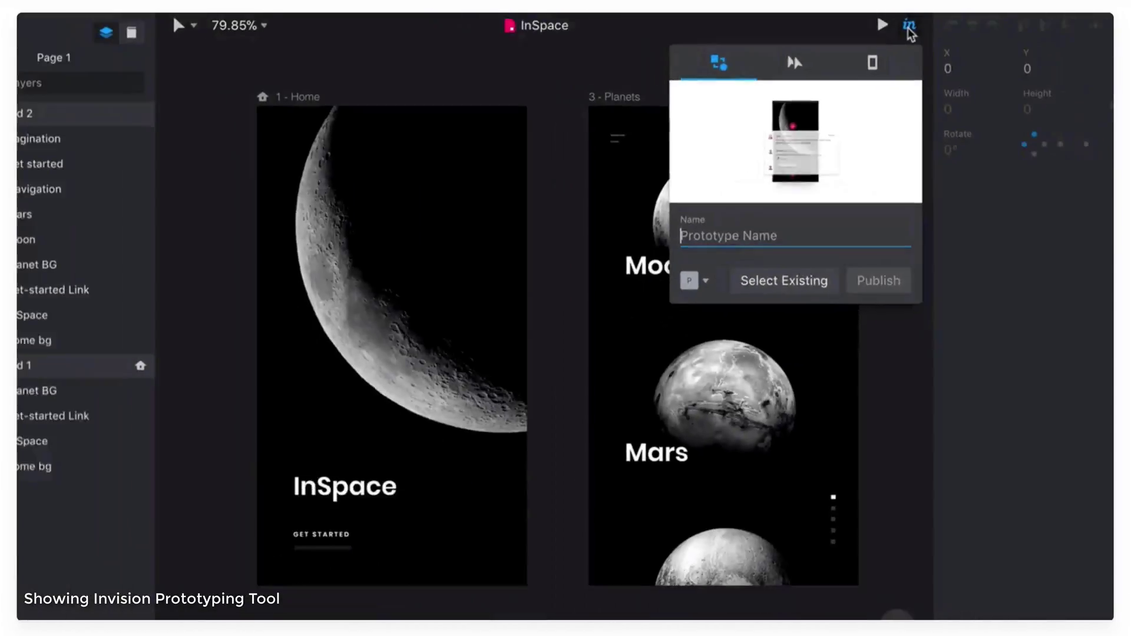
{"action": "left_click", "coordinate": [905, 33]}
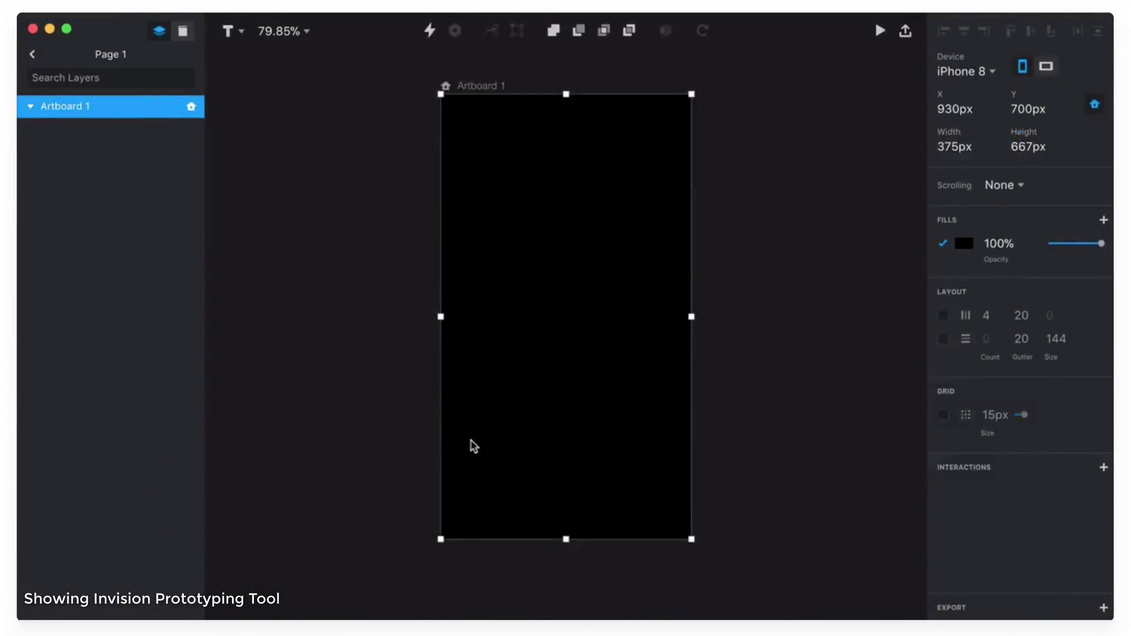
Export the Thai Basil Chicken background photo layer as PNG at 1x, 2x and 3x
{"action": "left_click", "coordinate": [474, 446]}
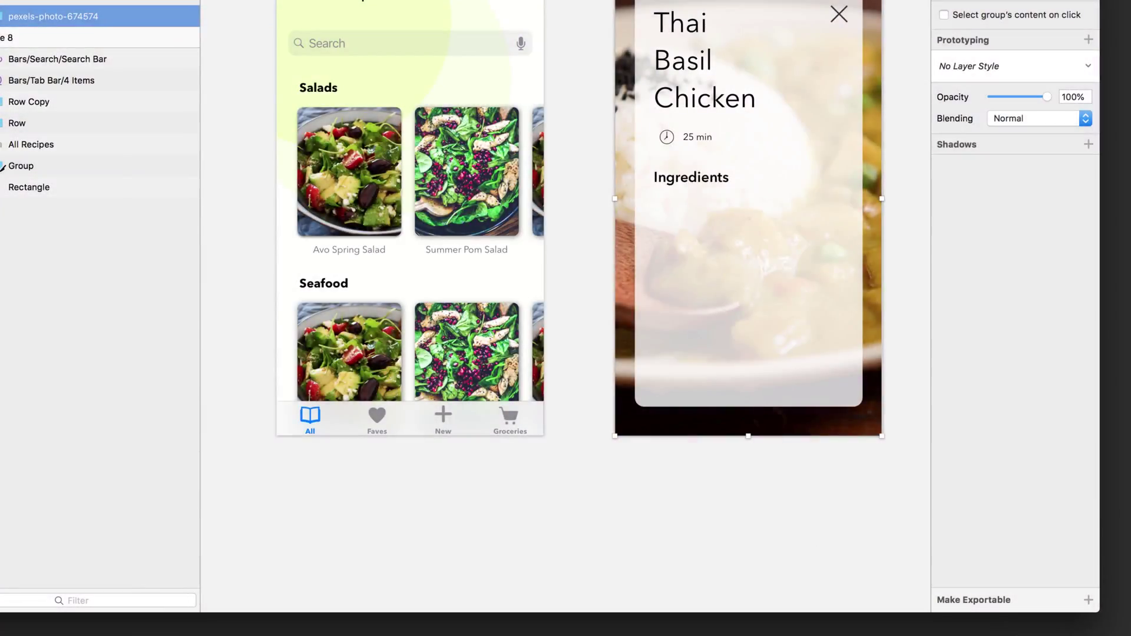
{"action": "left_click", "coordinate": [961, 599]}
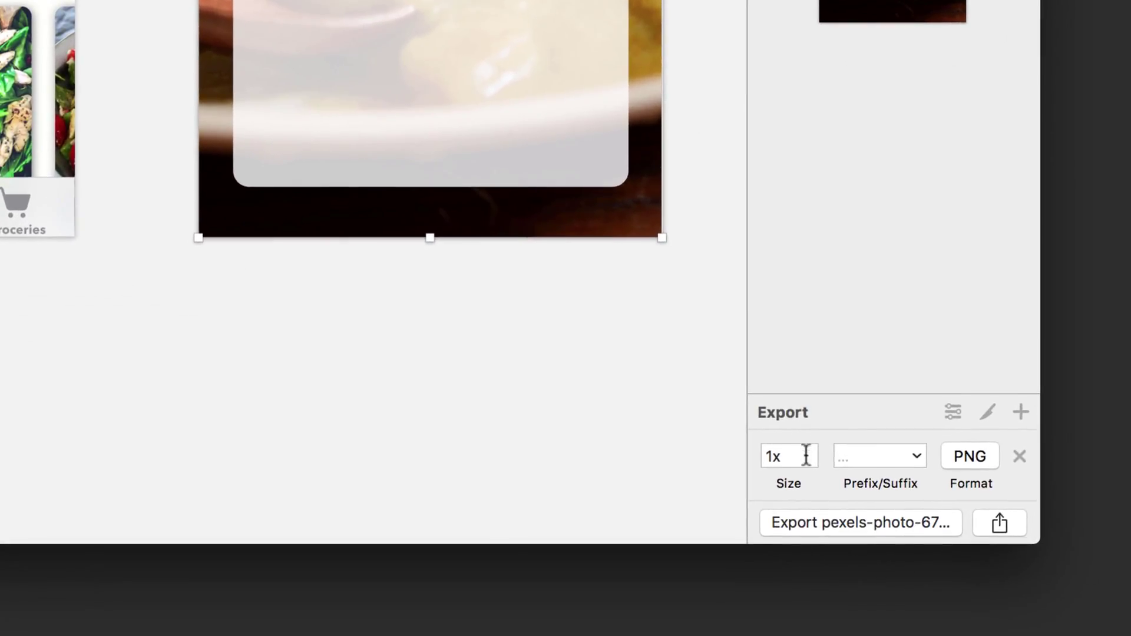
{"action": "left_click", "coordinate": [1020, 413]}
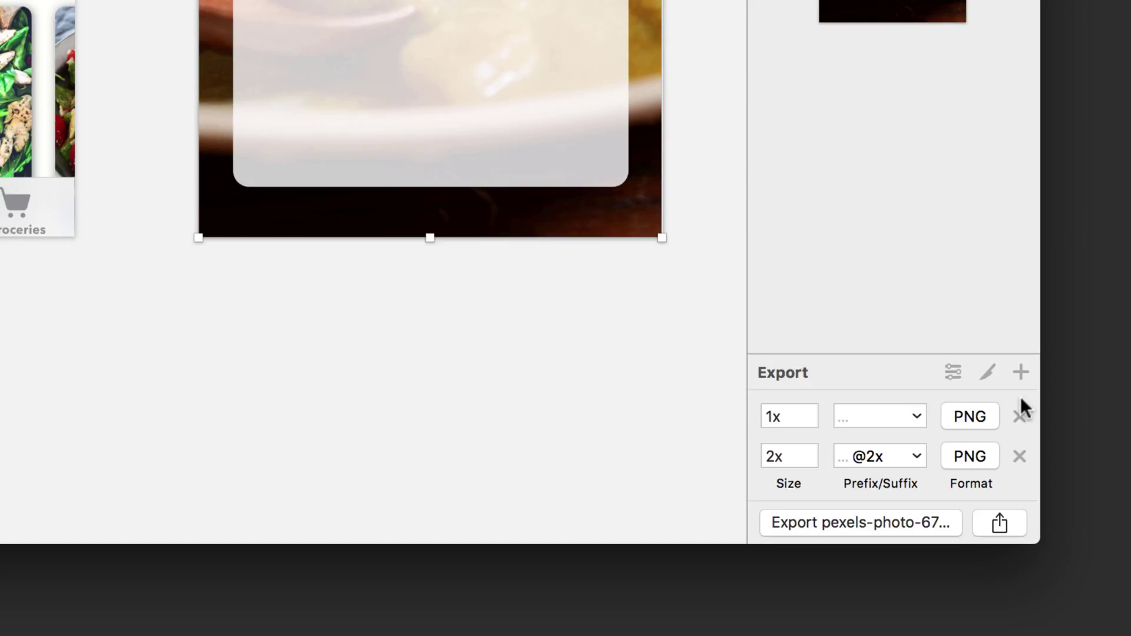
{"action": "left_click", "coordinate": [1020, 372]}
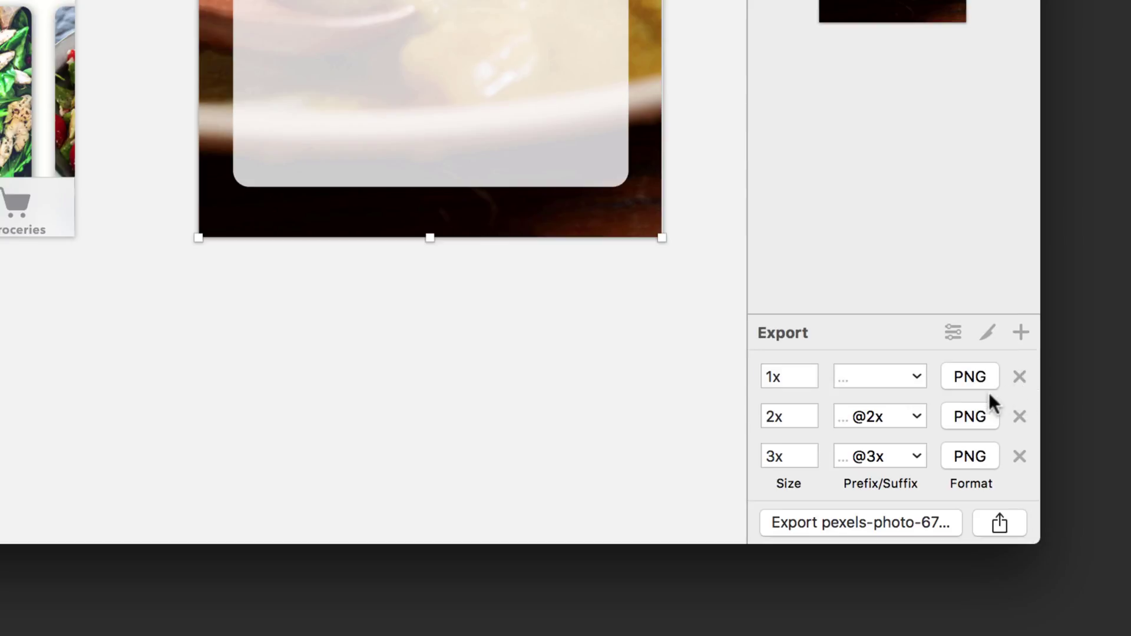
{"action": "left_click", "coordinate": [906, 530]}
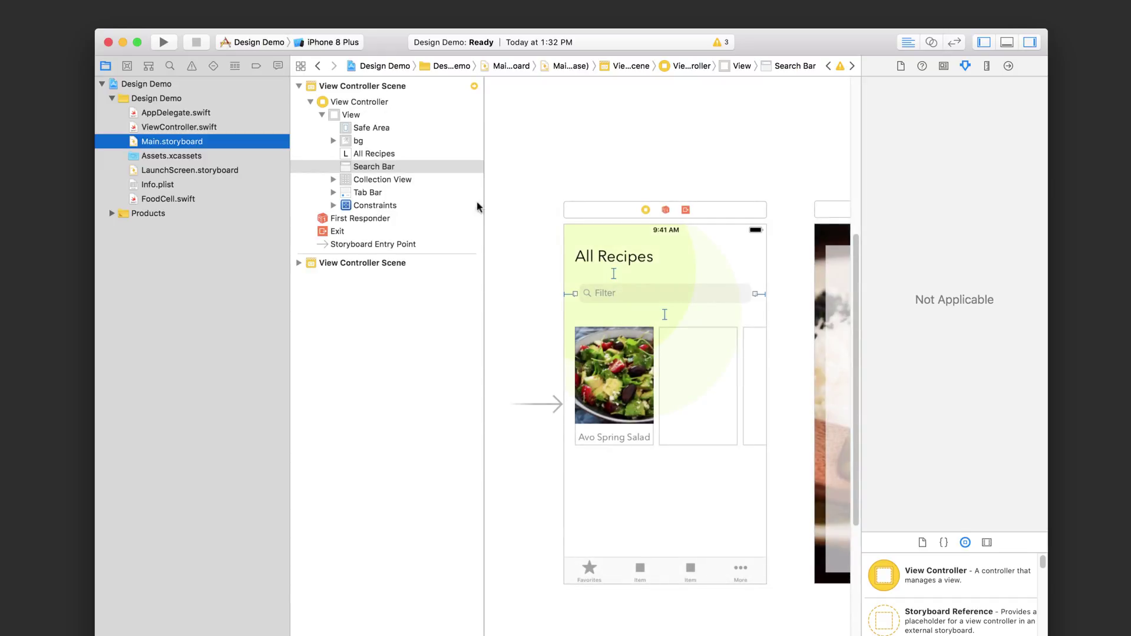
Deselect all in Main.storyboard and bring the second View Controller's recipe detail screen into view
{"action": "left_click", "coordinate": [646, 175]}
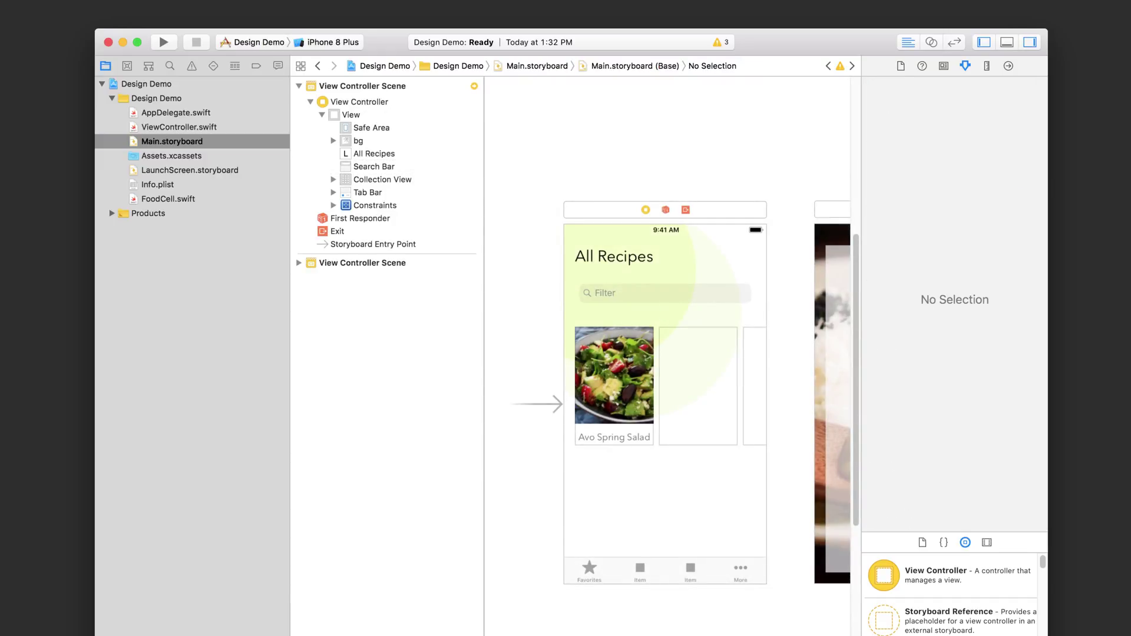
{"action": "scroll", "coordinate": [668, 393], "scroll_direction": "right", "scroll_amount": 8}
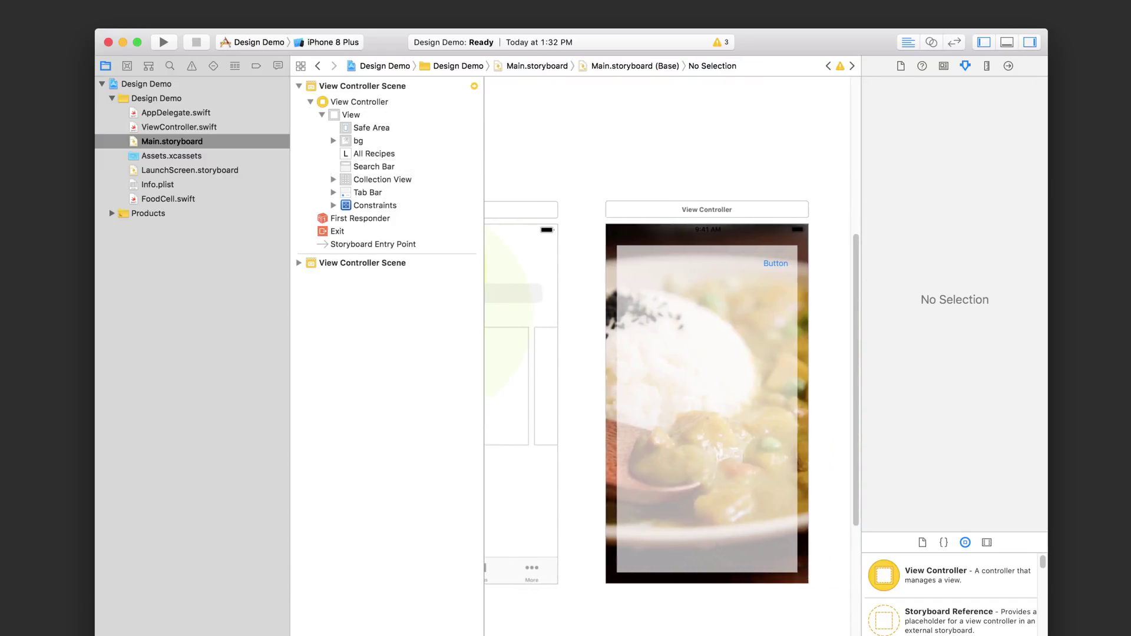